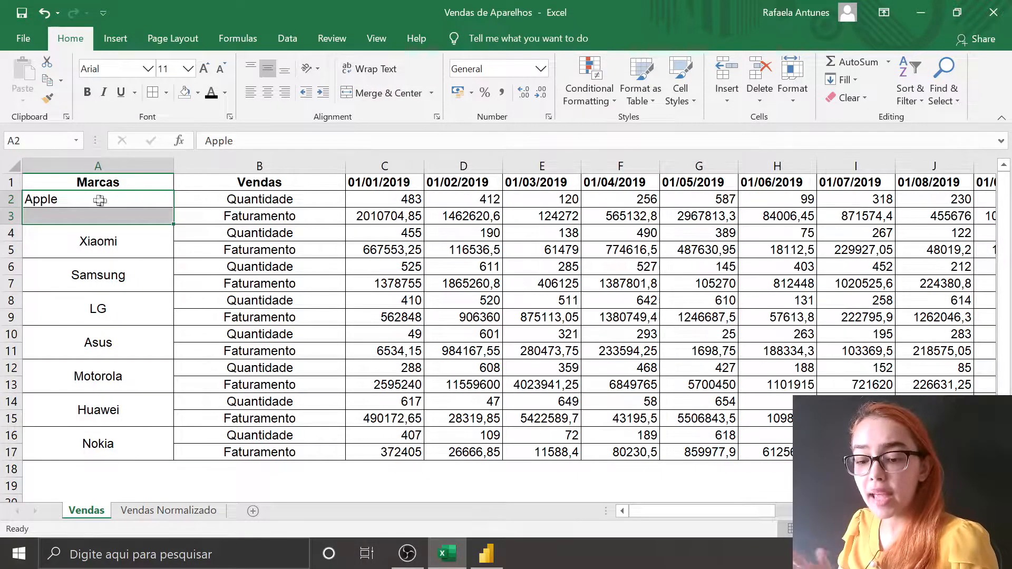
Merge and center the Apple cell with the empty cell beneath it, range A2:A3
click(117, 222)
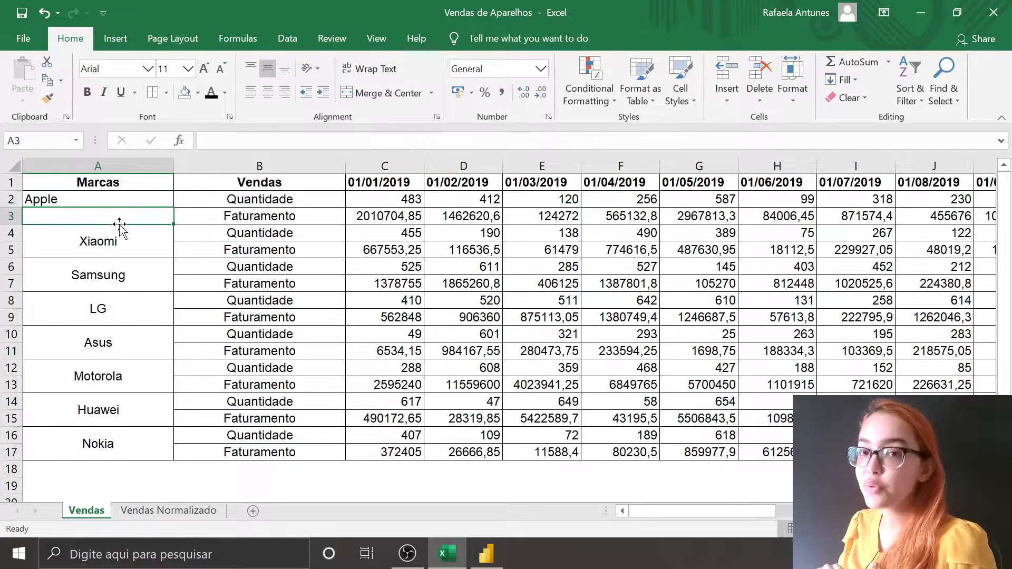
drag(127, 201, 129, 213)
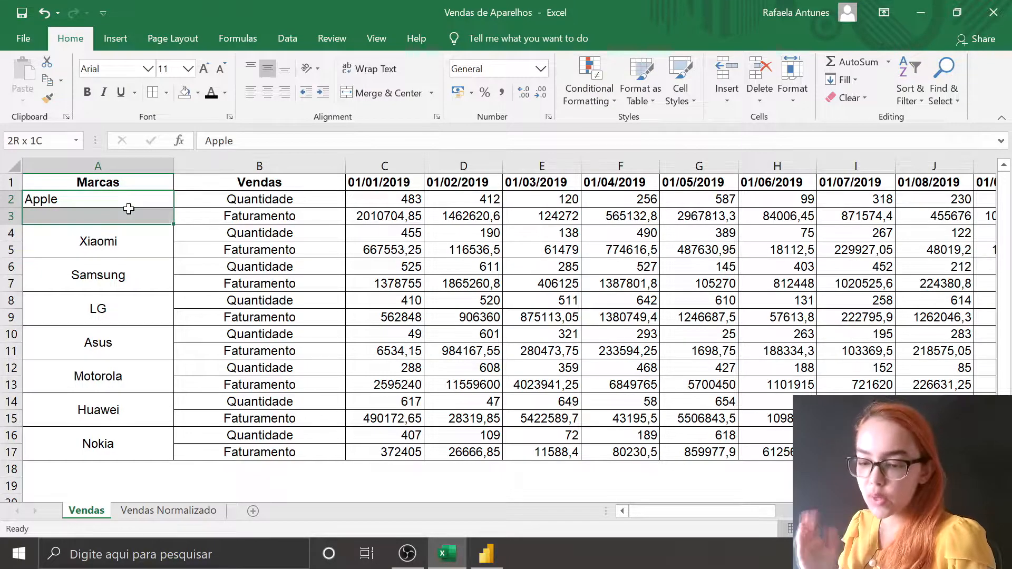
click(372, 94)
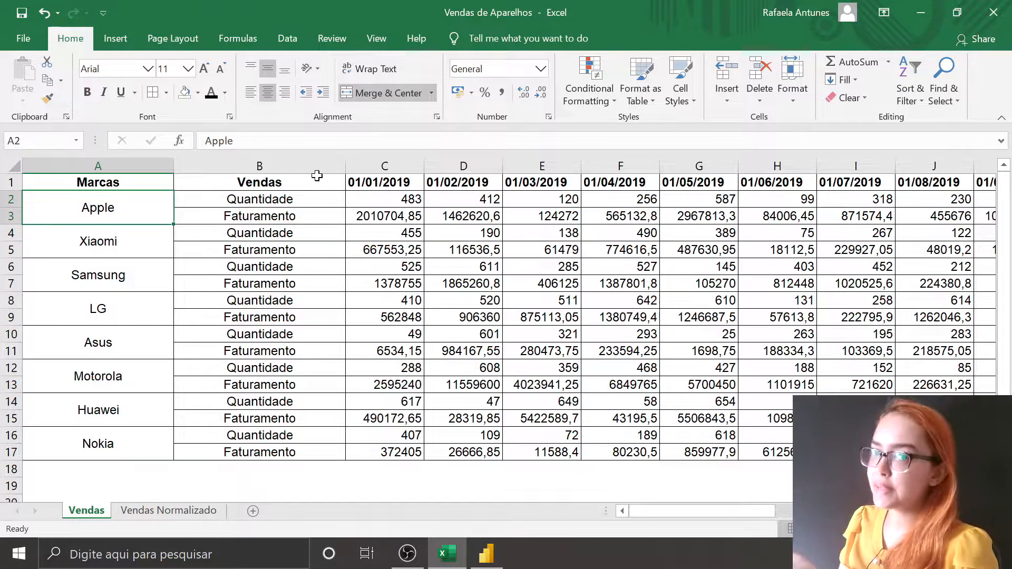
Examine the monthly date headers in row 1 of the Vendas sheet, from 01/01/2019 onward
key(Up)
key(Right)
key(Right)
key(Right)
key(Right)
key(Right)
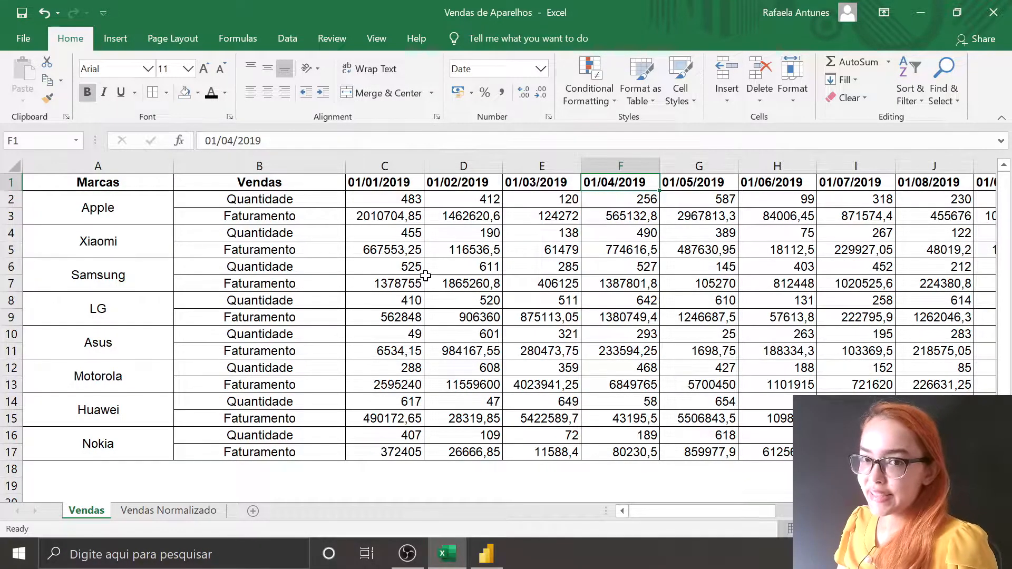
click(379, 185)
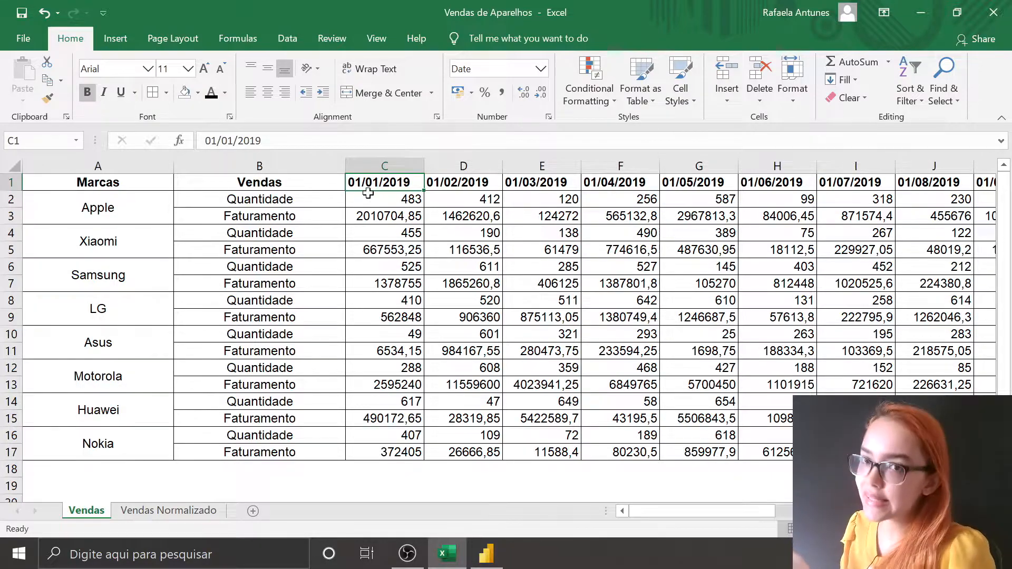
Review the Aparelho, Mês, Quantidade and Faturamento columns on the Vendas Normalizado sheet, and return to the Vendas sheet
click(168, 510)
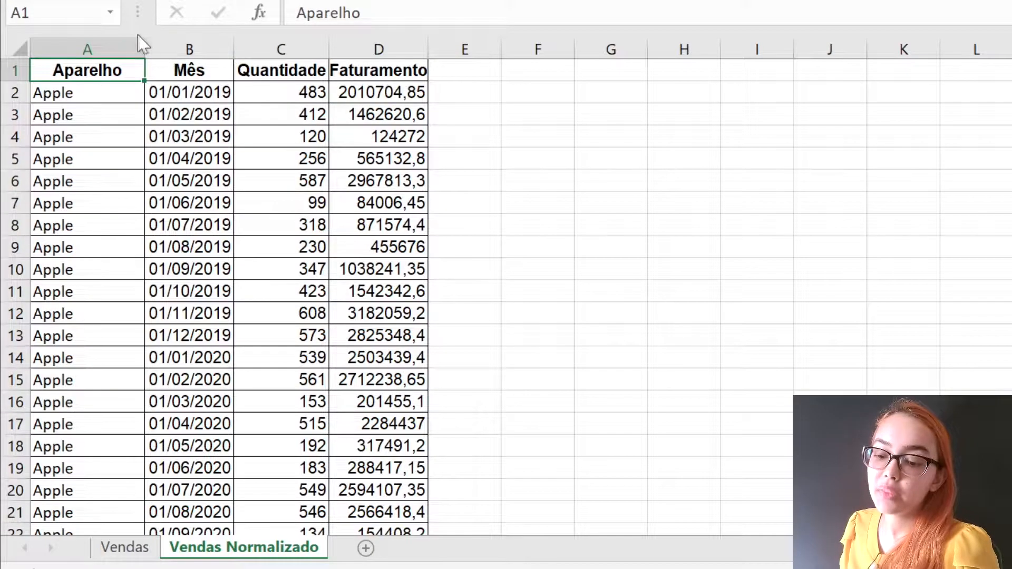
click(115, 34)
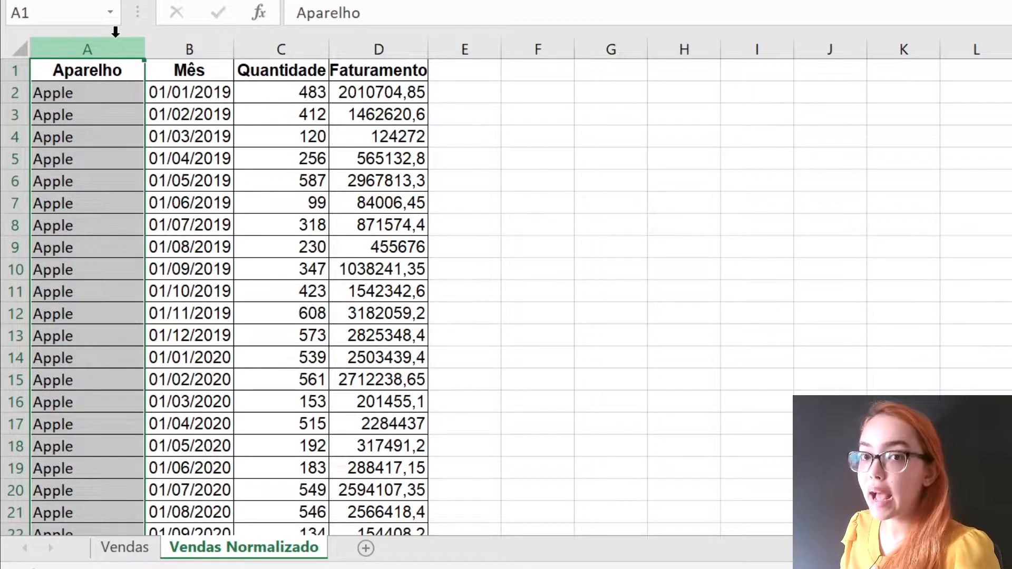
click(203, 47)
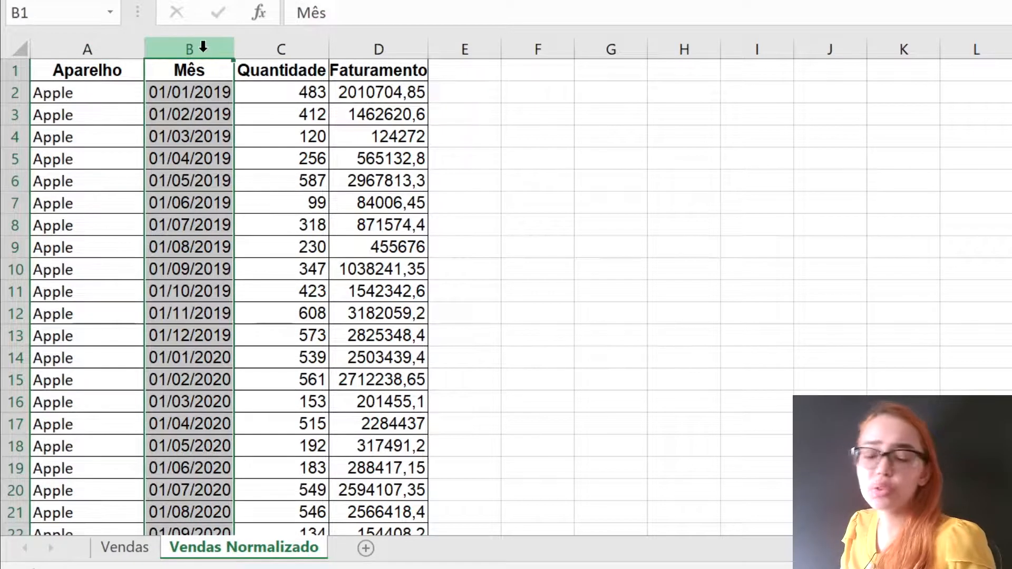
click(278, 51)
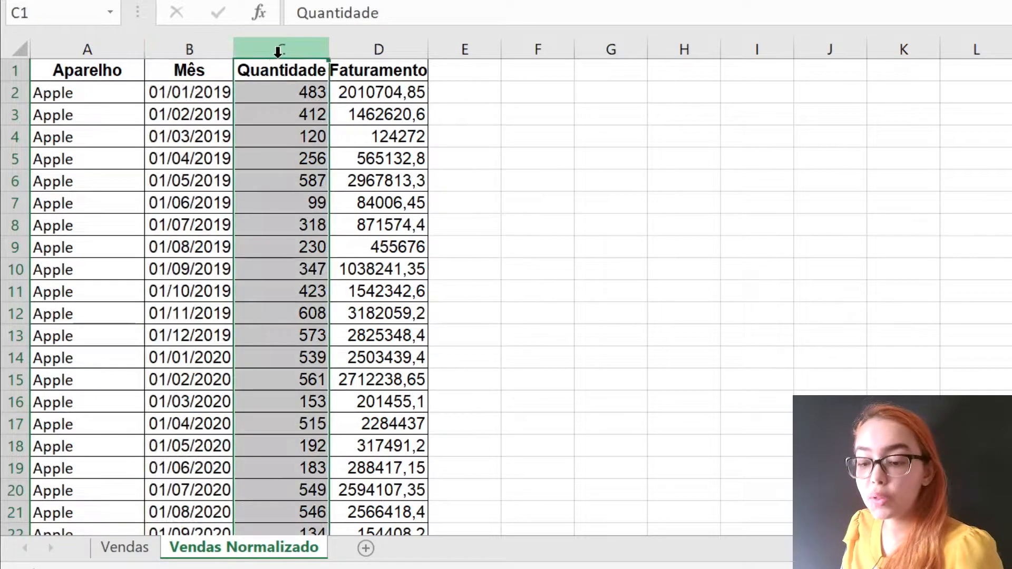
click(354, 45)
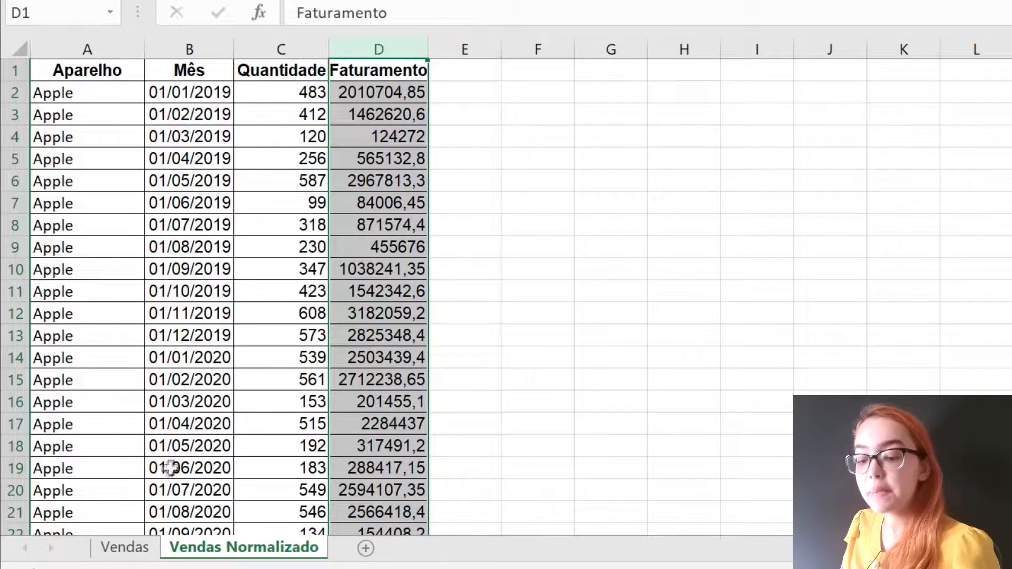
click(128, 546)
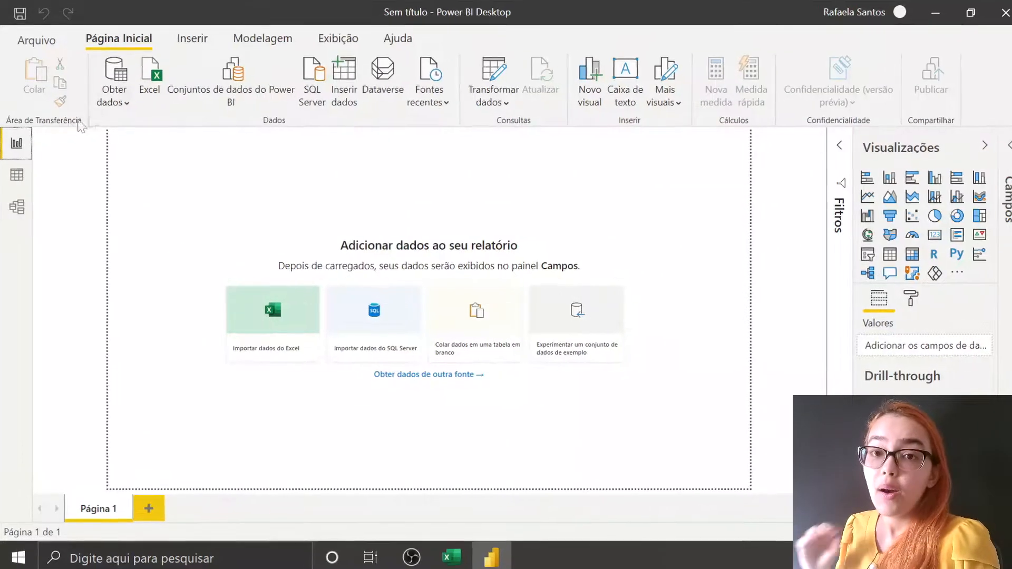
In Power BI Desktop, load the Vendas sheet of the Vendas de Aparelhos Excel workbook from Downloads into the Power Query Editor
click(114, 104)
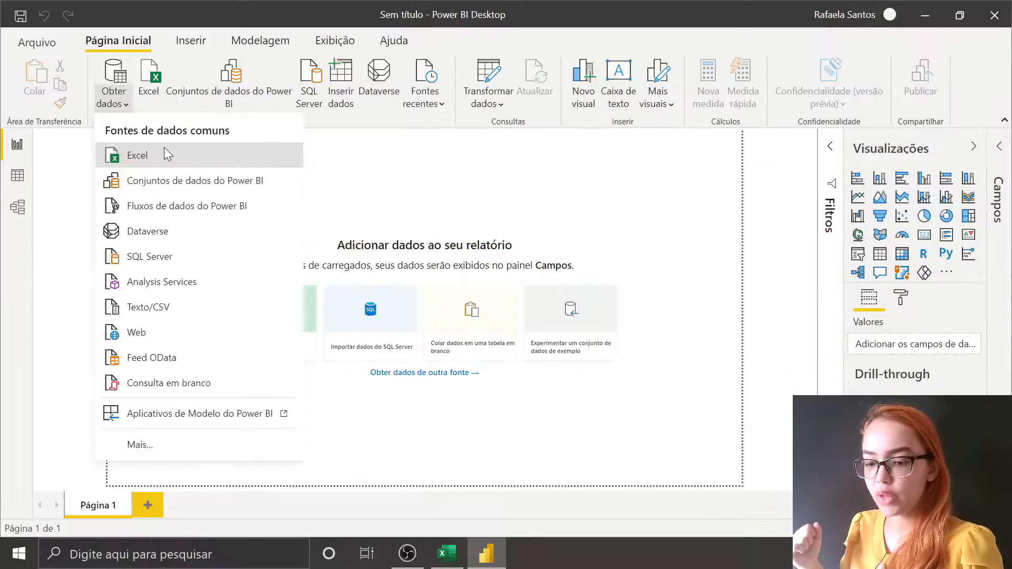
click(216, 122)
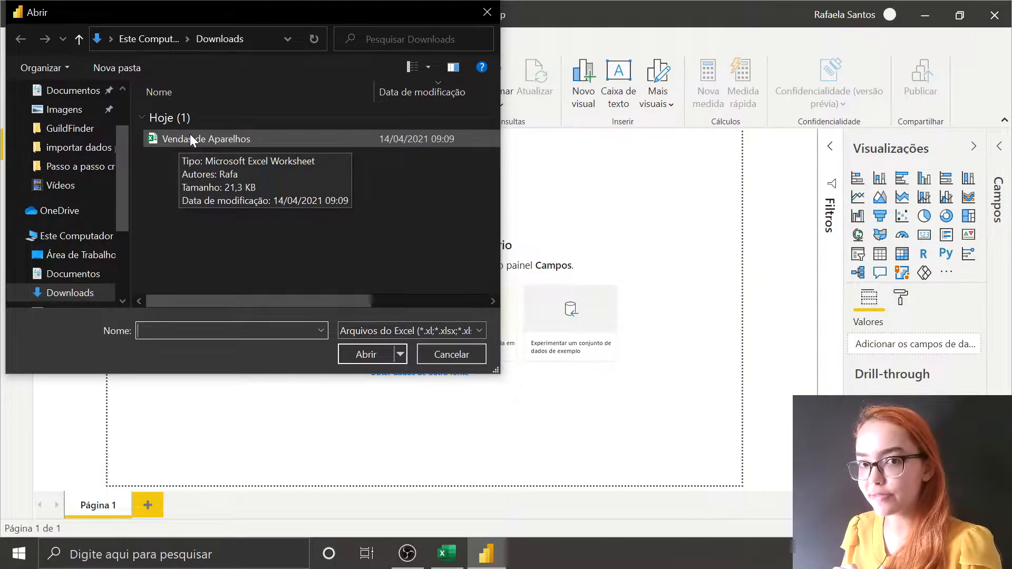
double_click(190, 138)
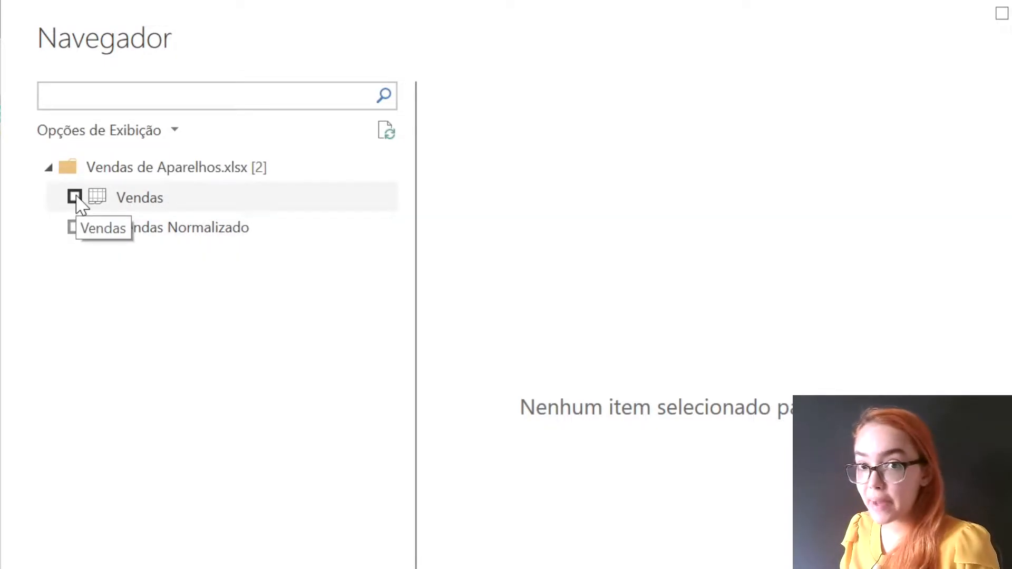
click(75, 197)
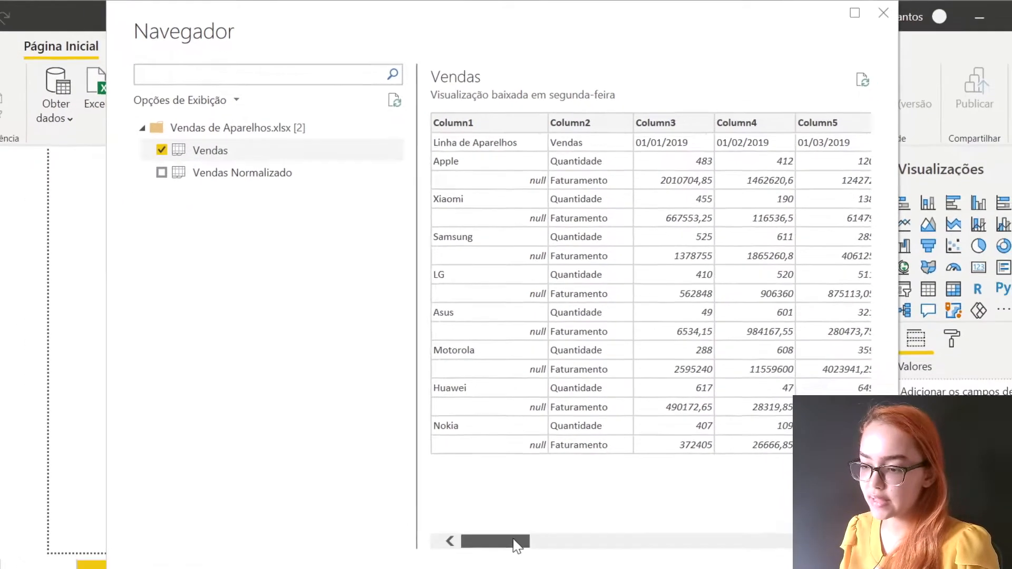
mouse_move(517, 546)
mouse_down()
mouse_move(551, 545)
mouse_move(514, 545)
mouse_up()
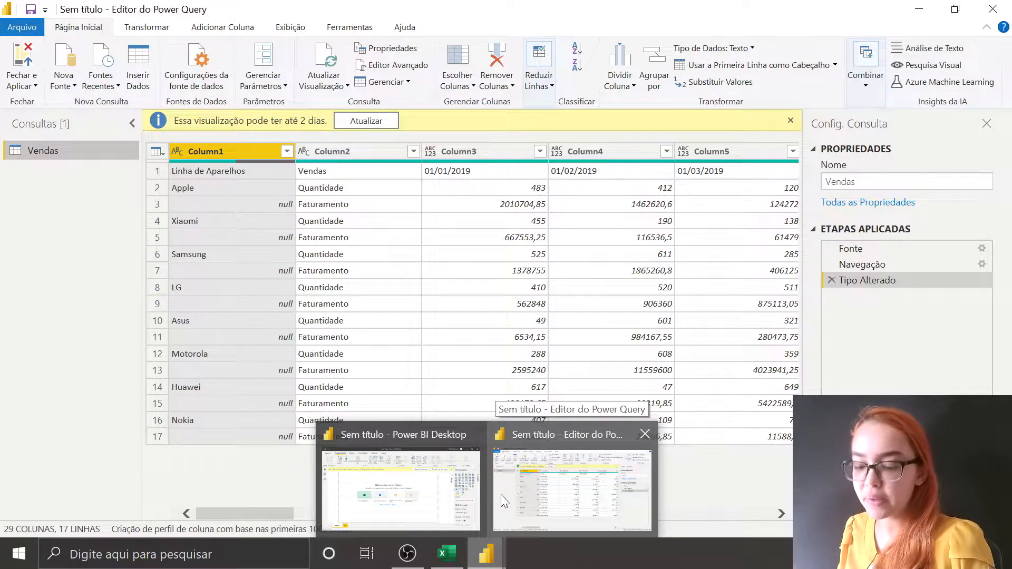
View the Power BI Desktop report window and return to the Power Query Editor
click(419, 491)
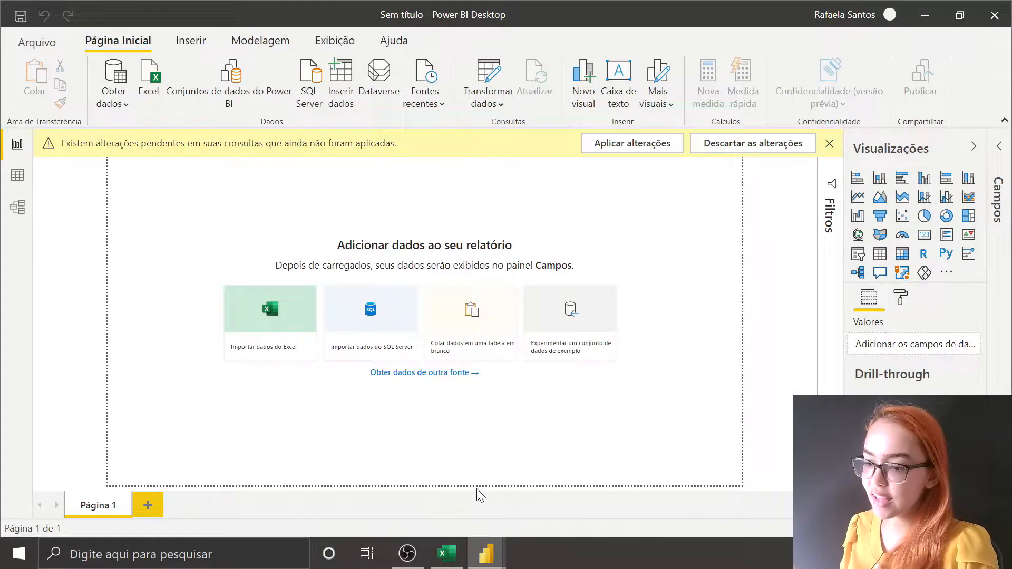
mouse_move(486, 551)
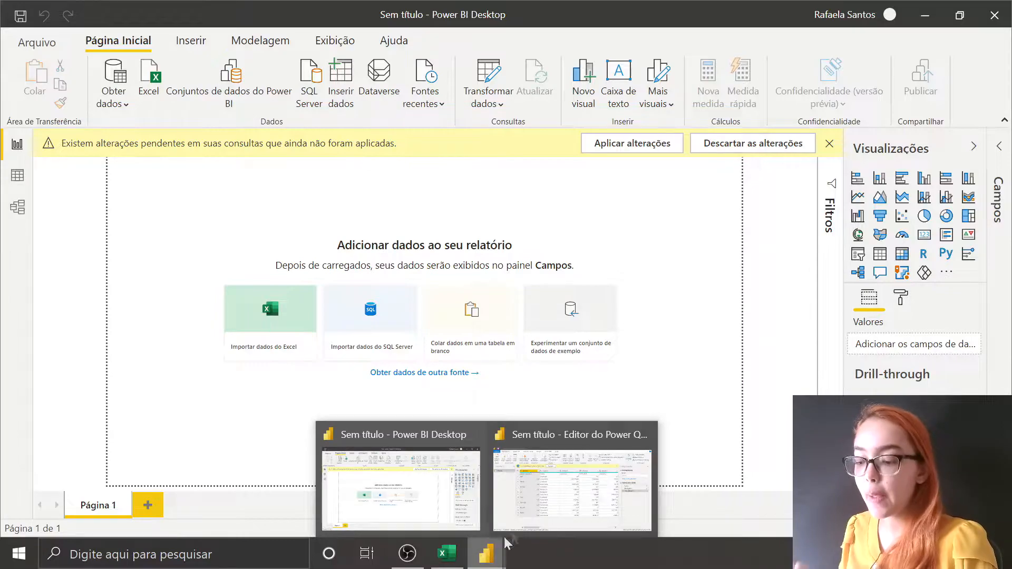
click(551, 499)
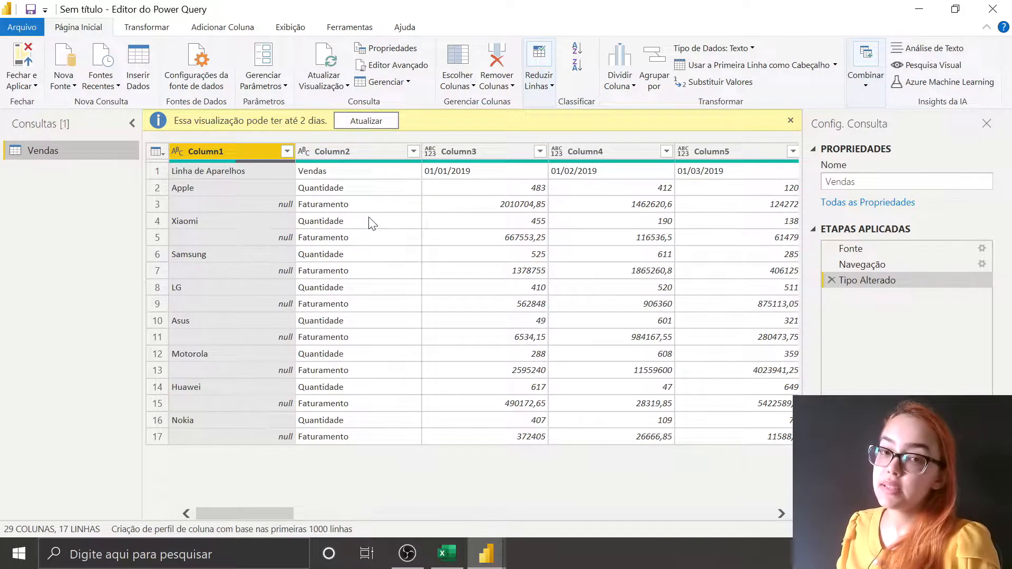
Use the first row of the Vendas query as its column headers
click(152, 171)
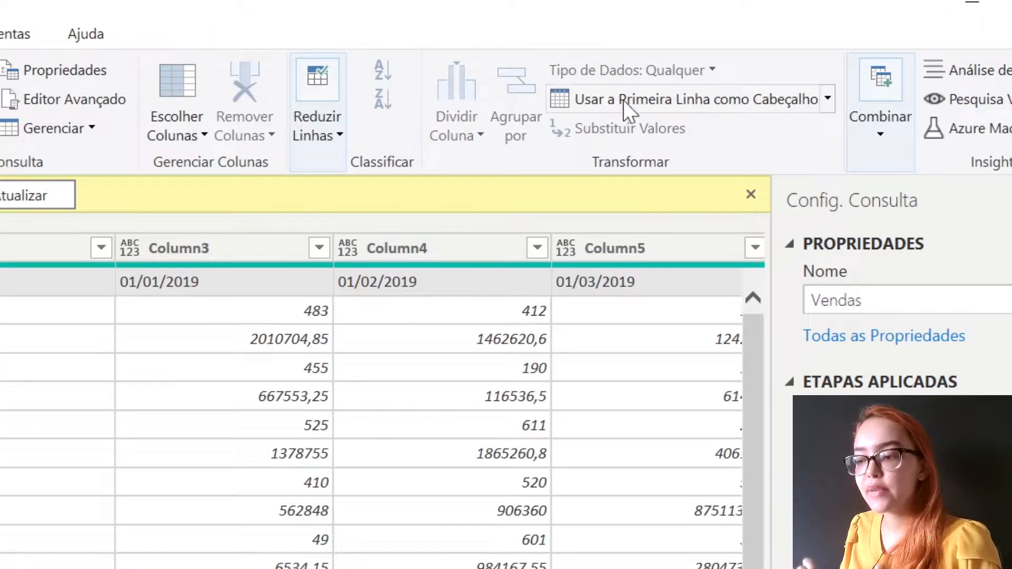
click(685, 100)
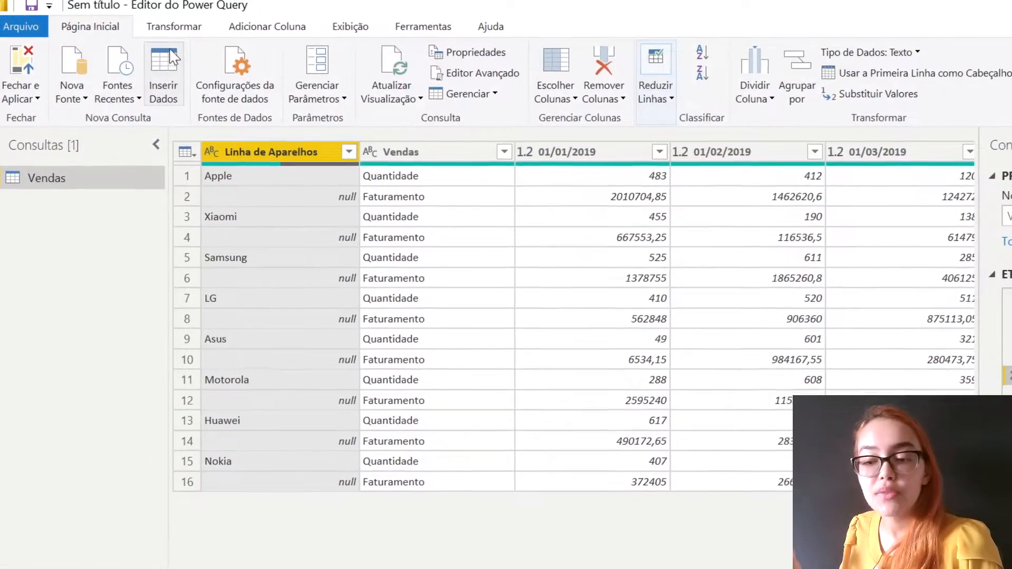
Fill down the Linha de Aparelhos column so each null cell takes the brand name above it
click(155, 30)
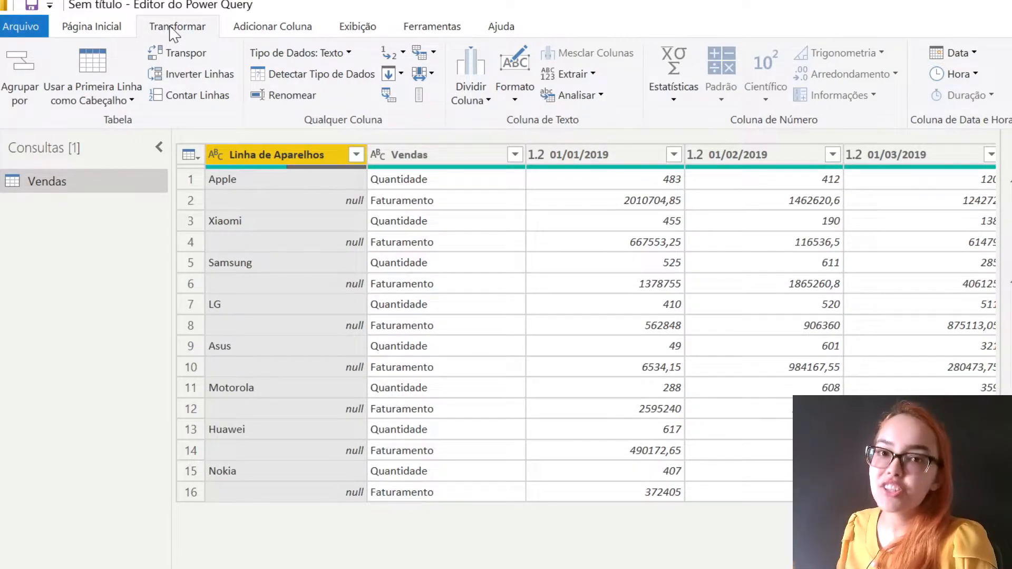
click(258, 177)
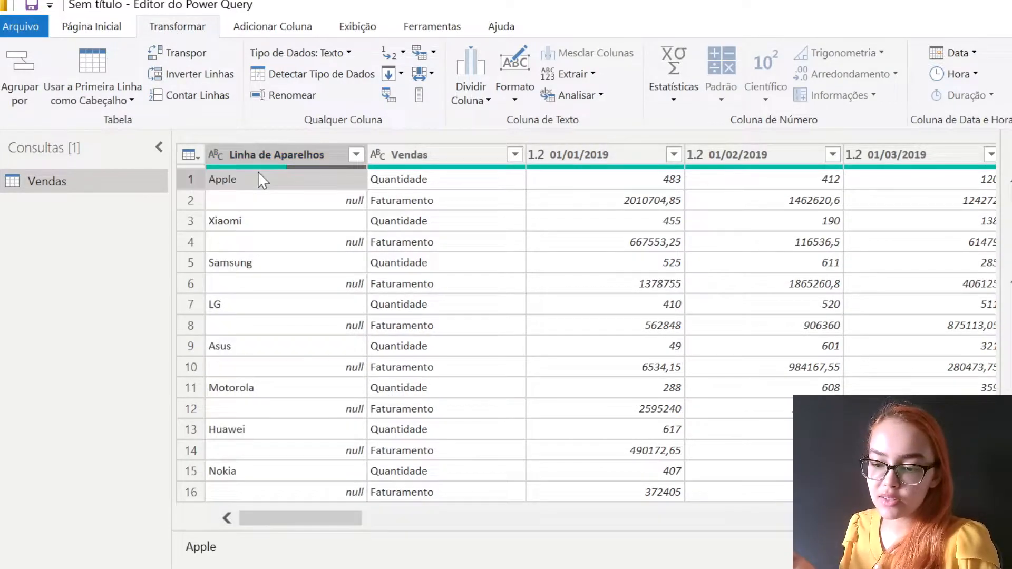
click(249, 201)
click(246, 179)
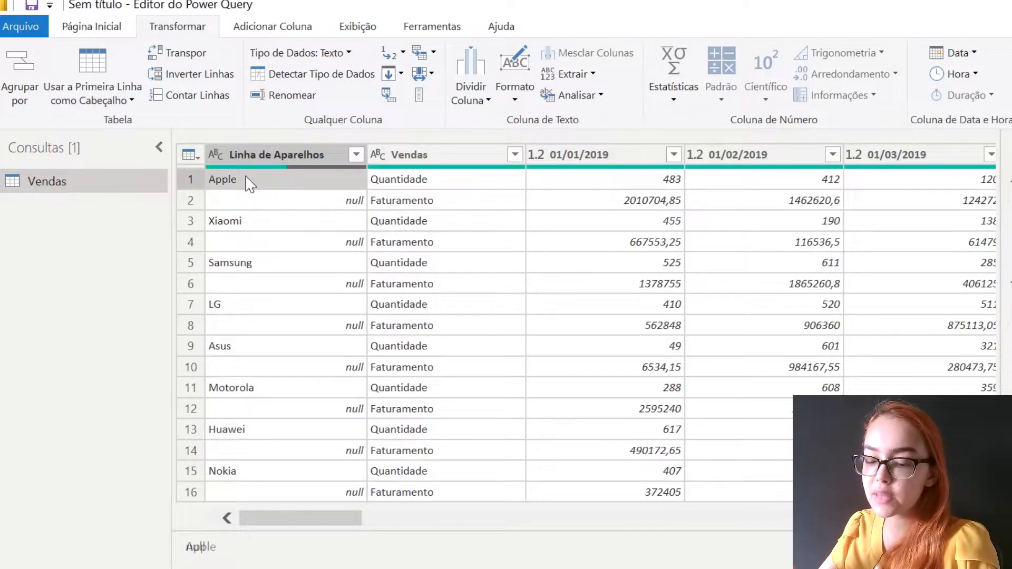
click(249, 206)
click(243, 226)
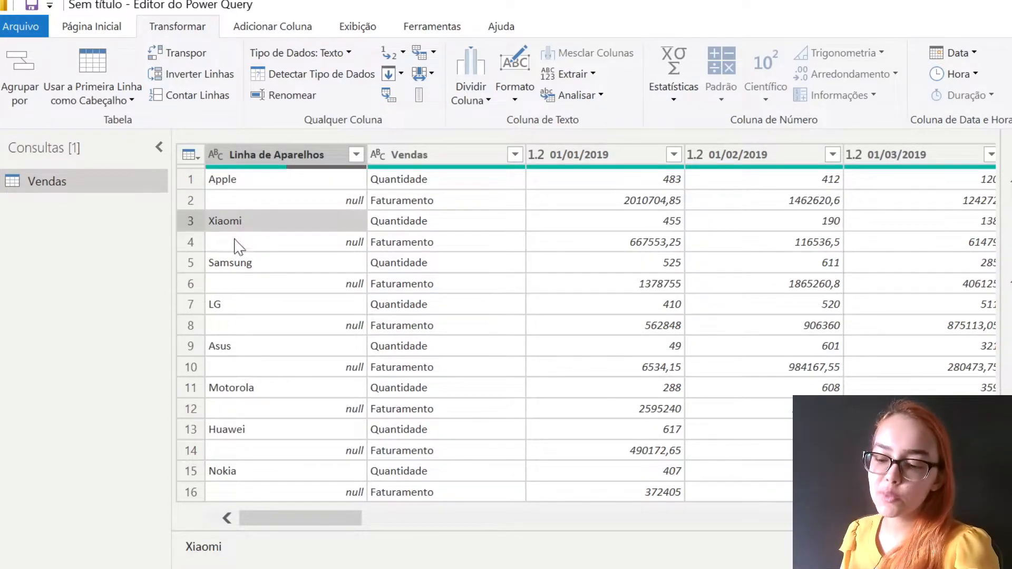
click(237, 246)
click(316, 155)
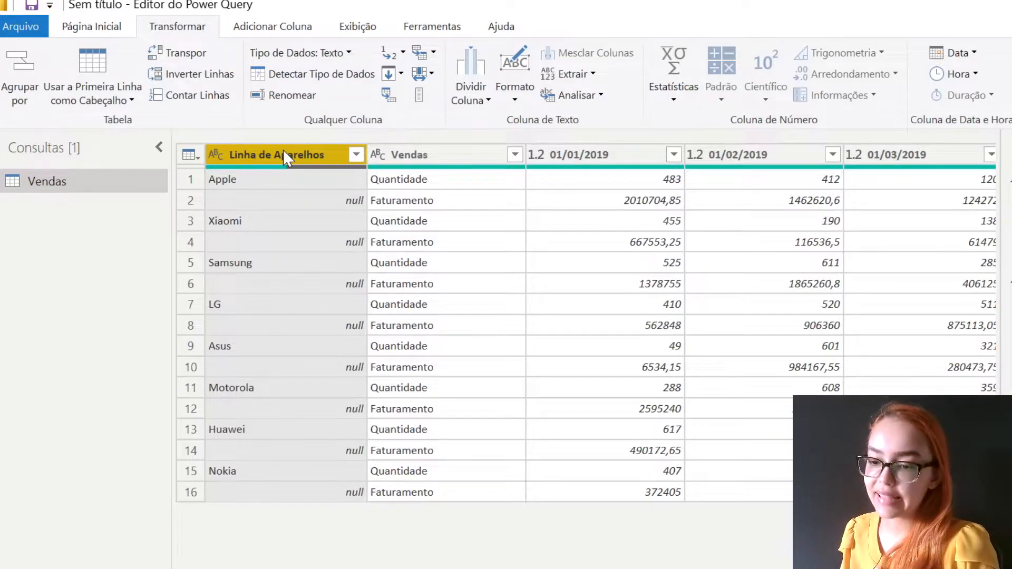
click(400, 74)
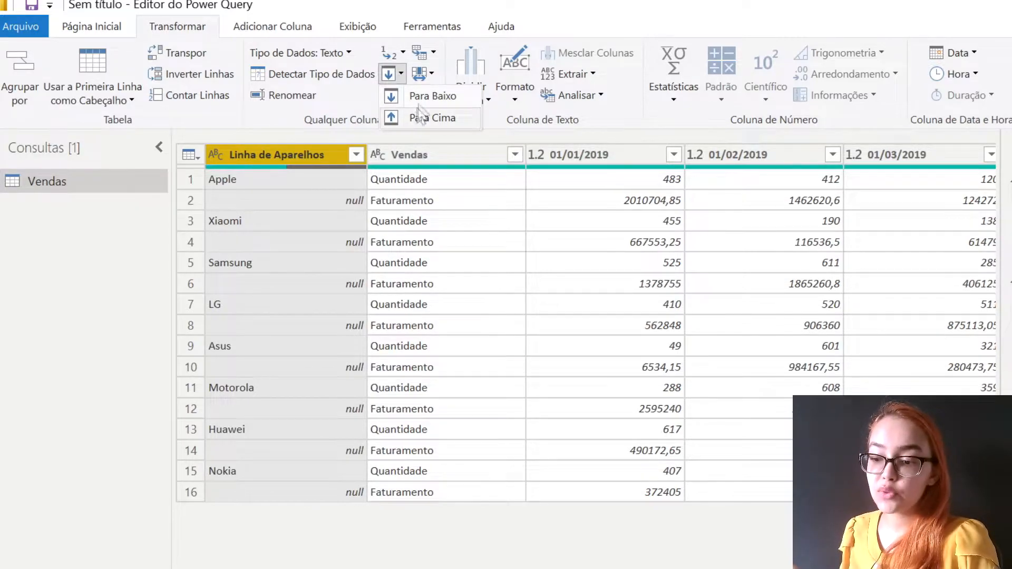
click(427, 96)
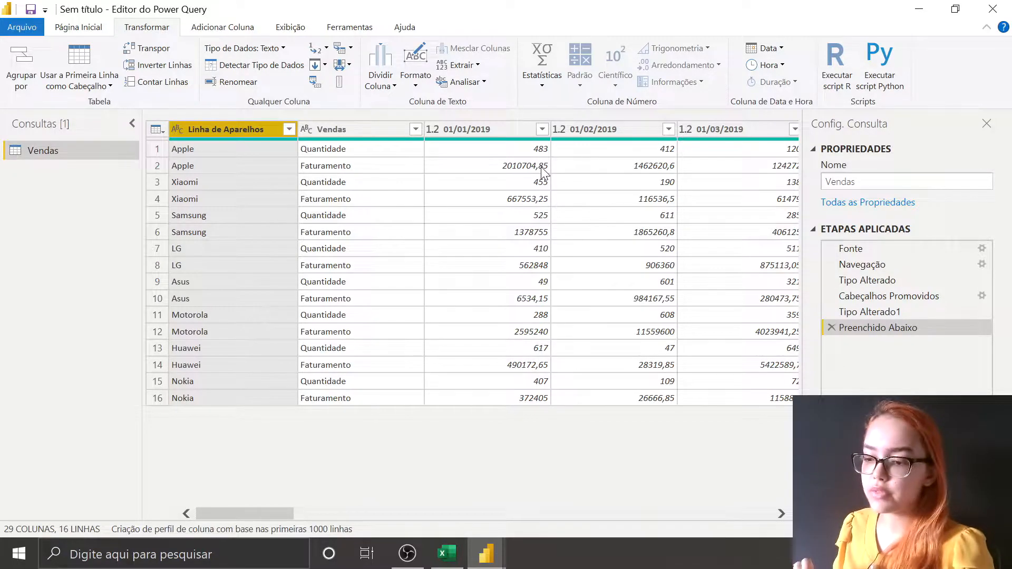
Unpivot the month columns from 01/01/2019 through 01/03/2021 into attribute and value rows
click(532, 149)
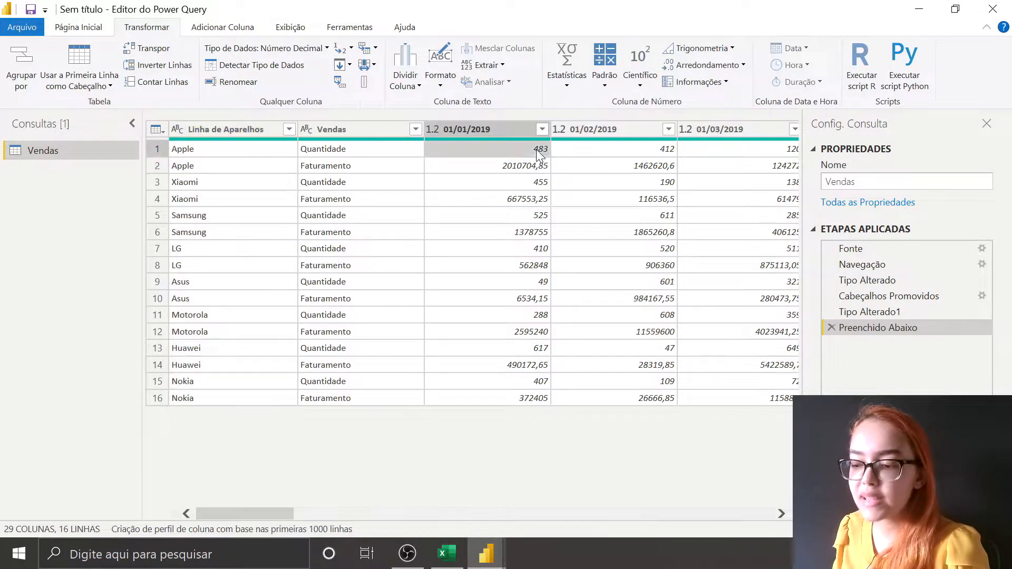
click(712, 149)
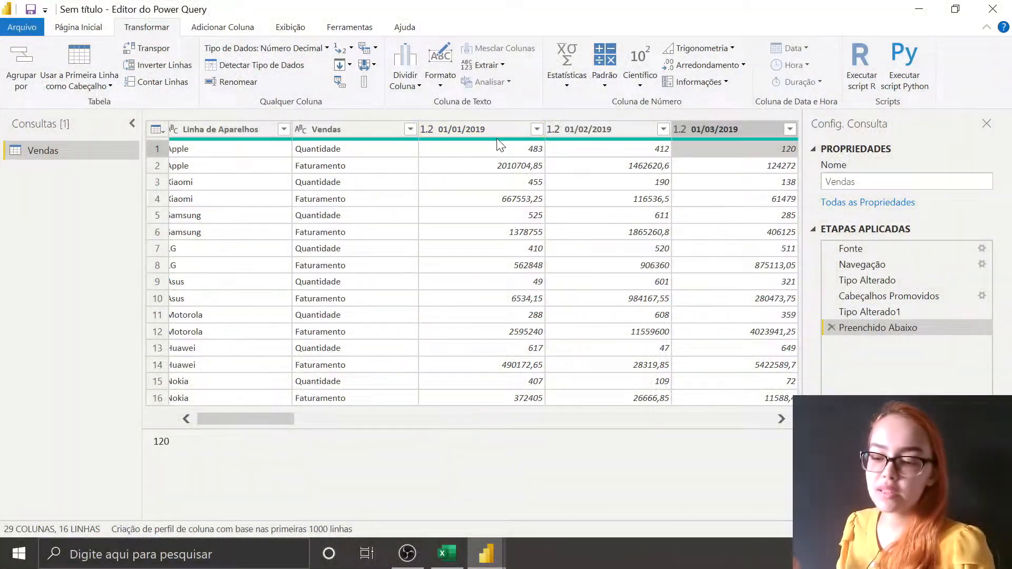
mouse_move(496, 138)
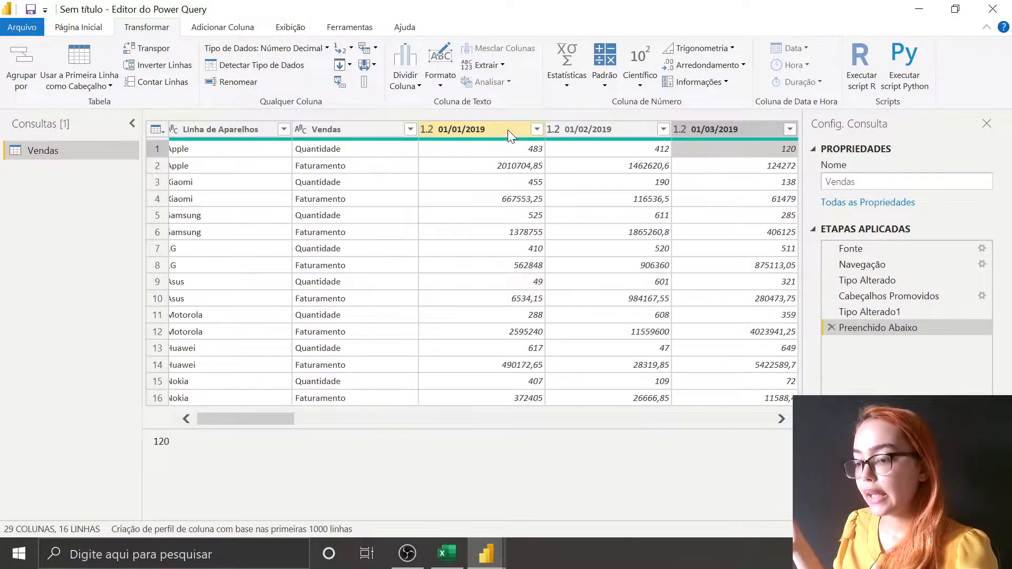
click(508, 129)
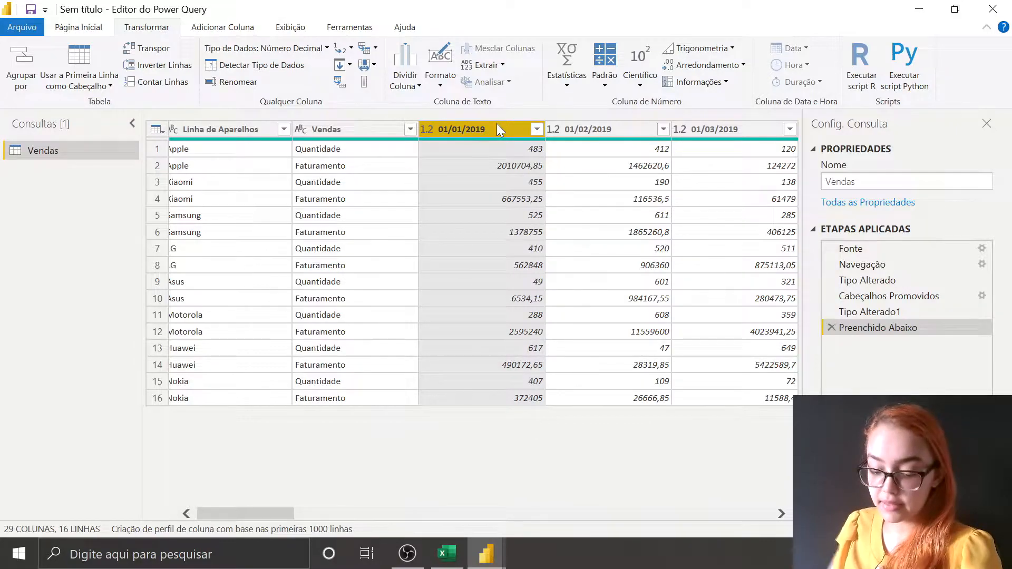
drag(264, 512, 770, 504)
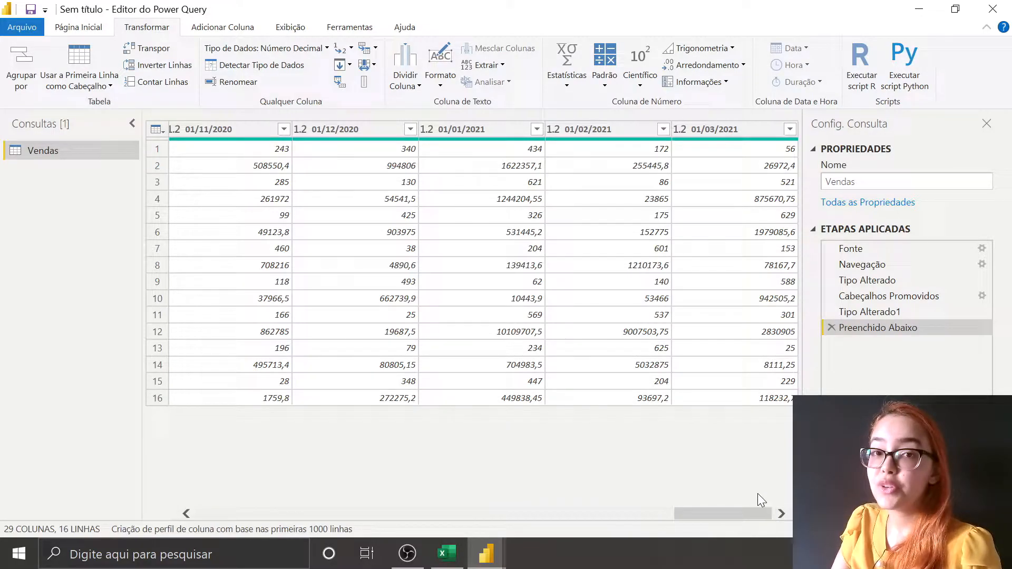
shift+click(752, 134)
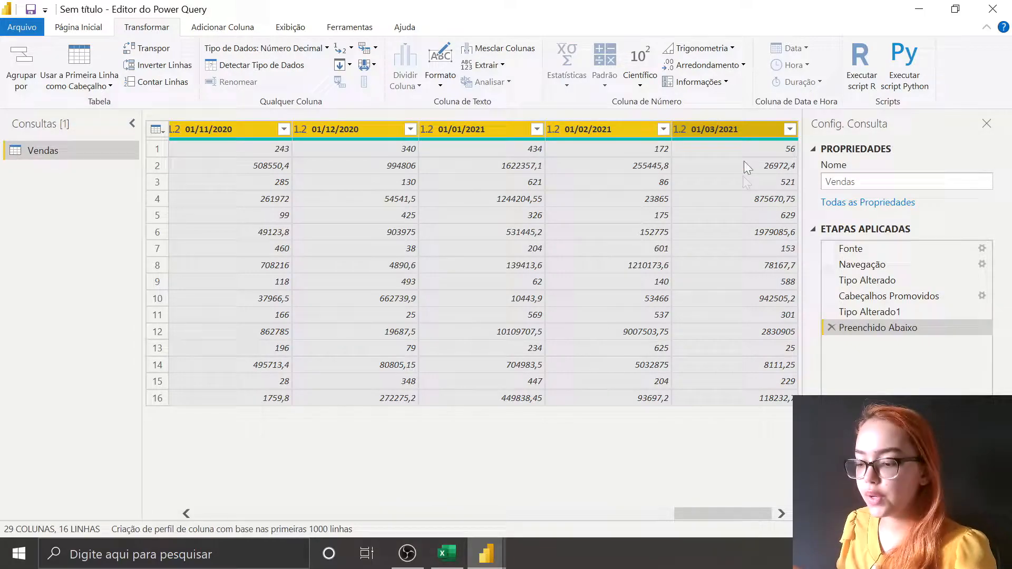
drag(712, 513, 195, 489)
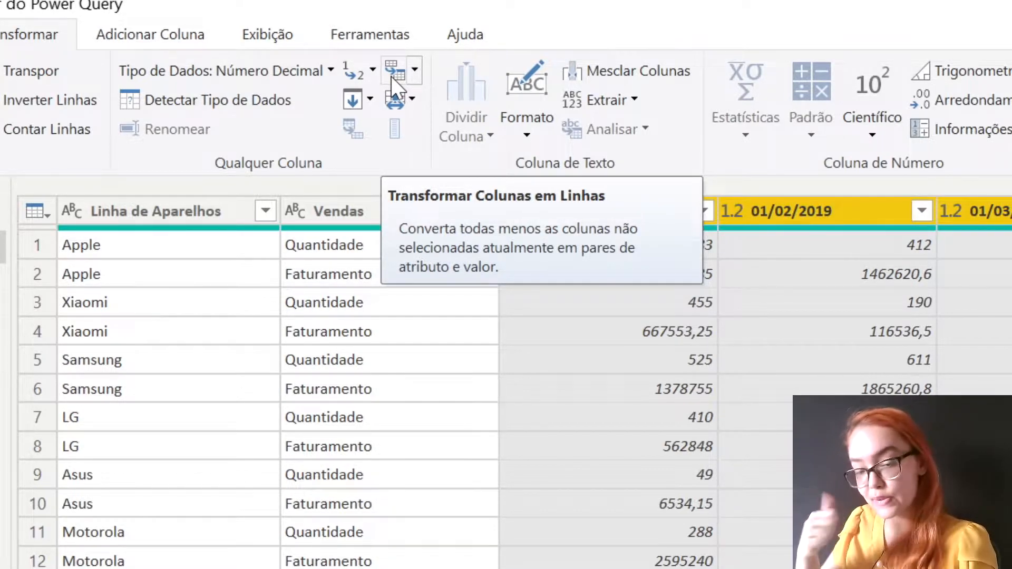
click(418, 71)
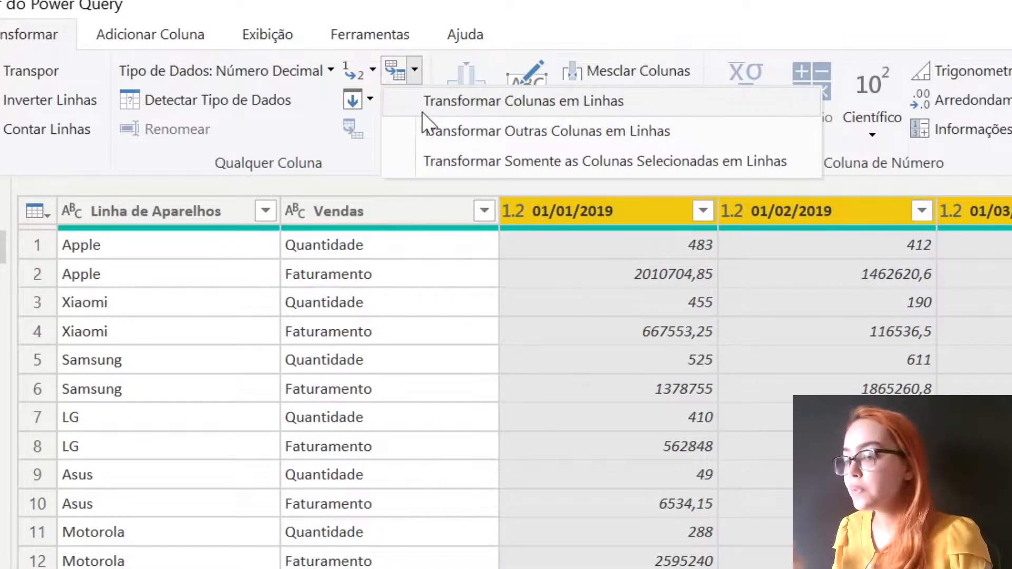
click(424, 108)
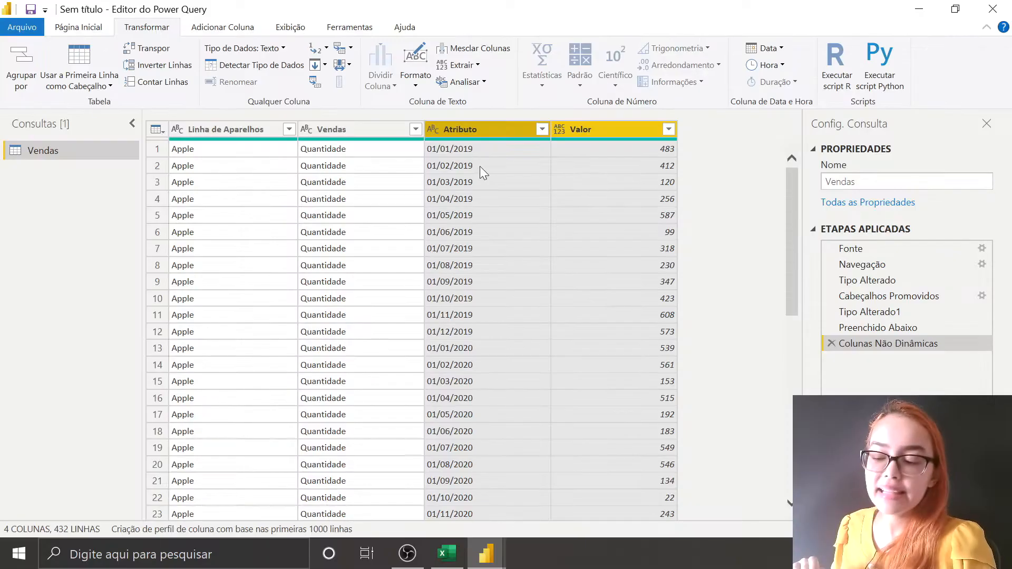
Rename the Atributo column as Mês
double_click(482, 132)
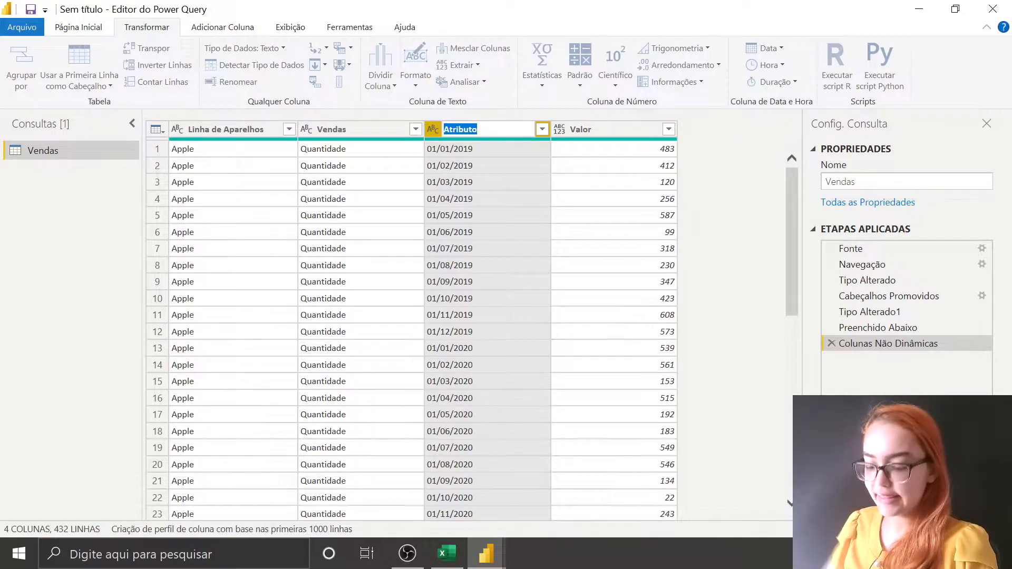
text(Mê)
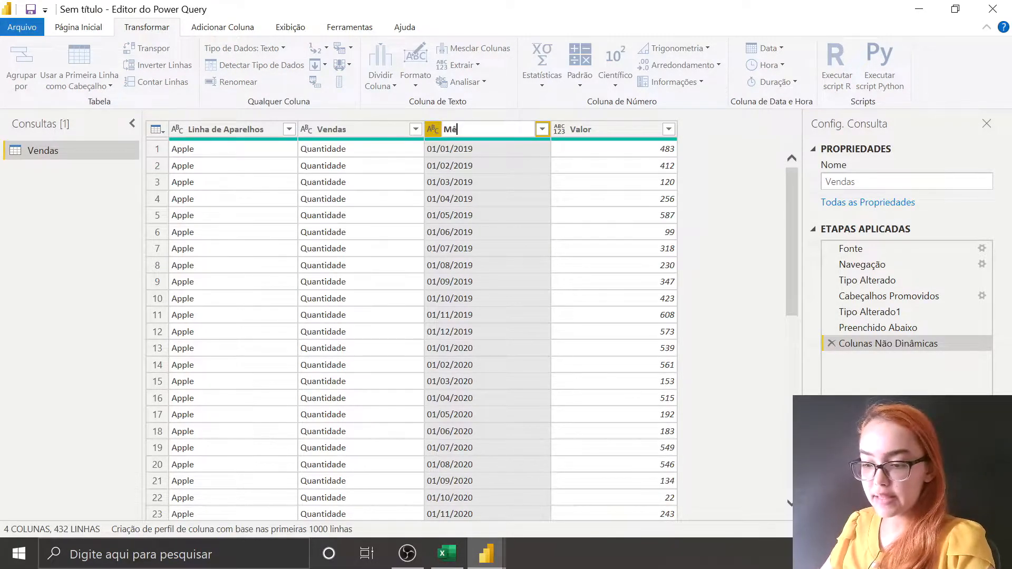
text(s)
key(Return)
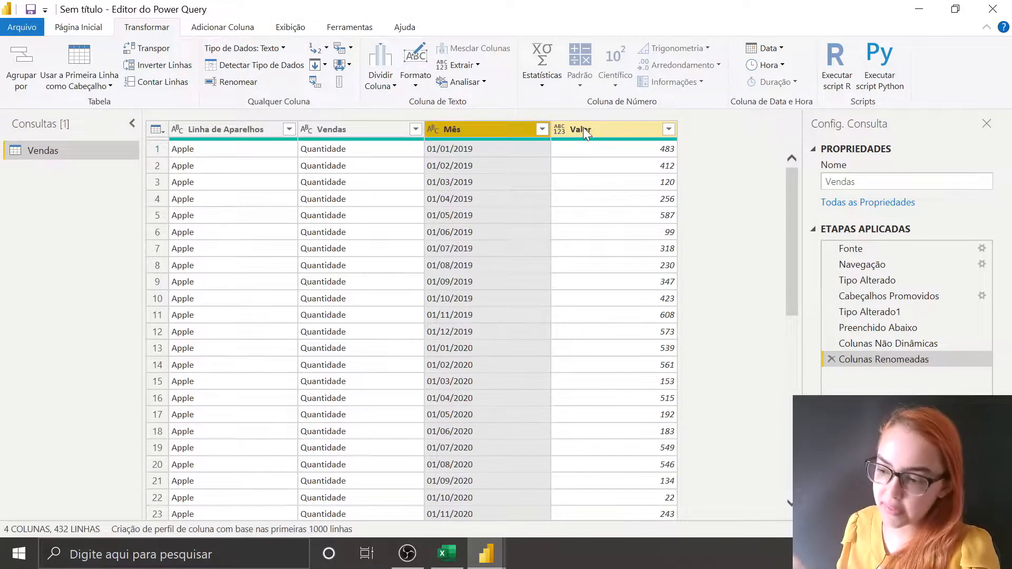
Examine the Valor column against the Quantidade and Faturamento rows of the Vendas column
click(598, 130)
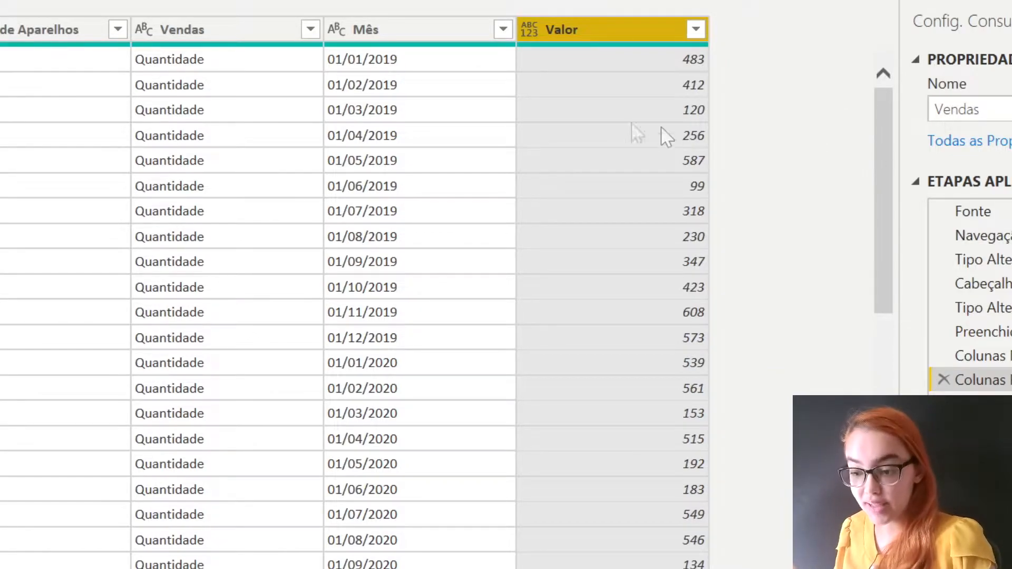
click(219, 84)
drag(891, 143, 891, 406)
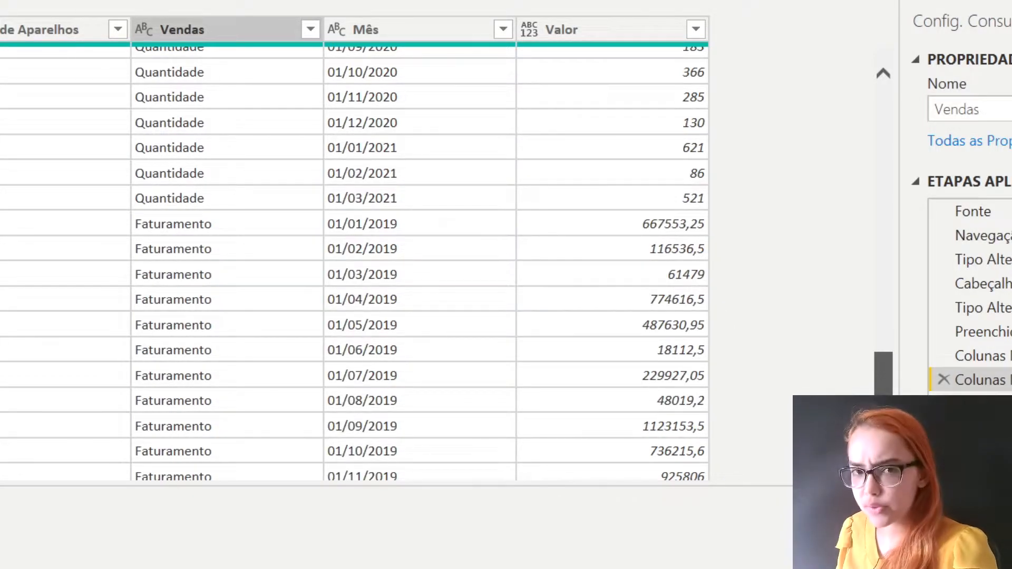
click(238, 298)
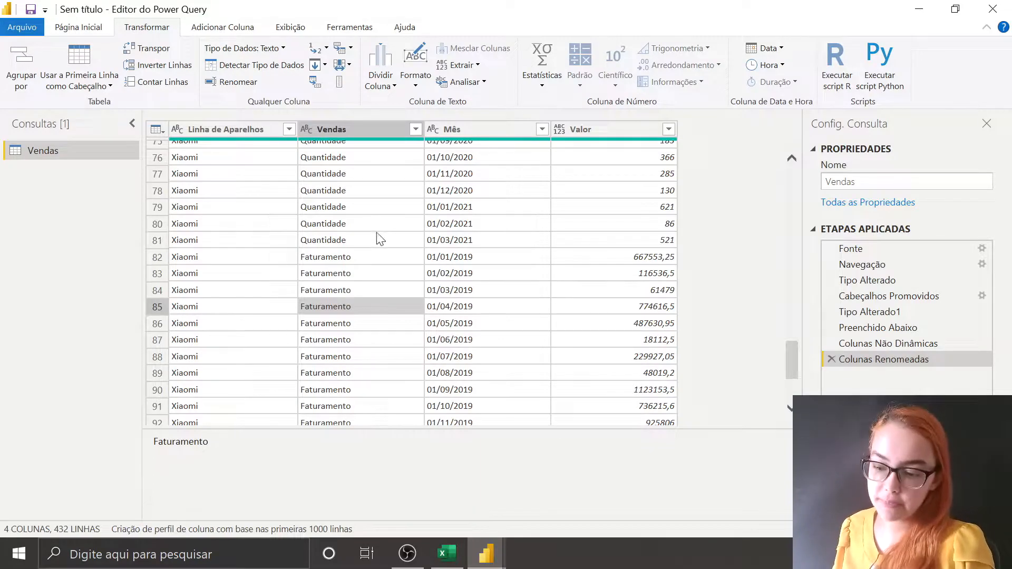
click(367, 244)
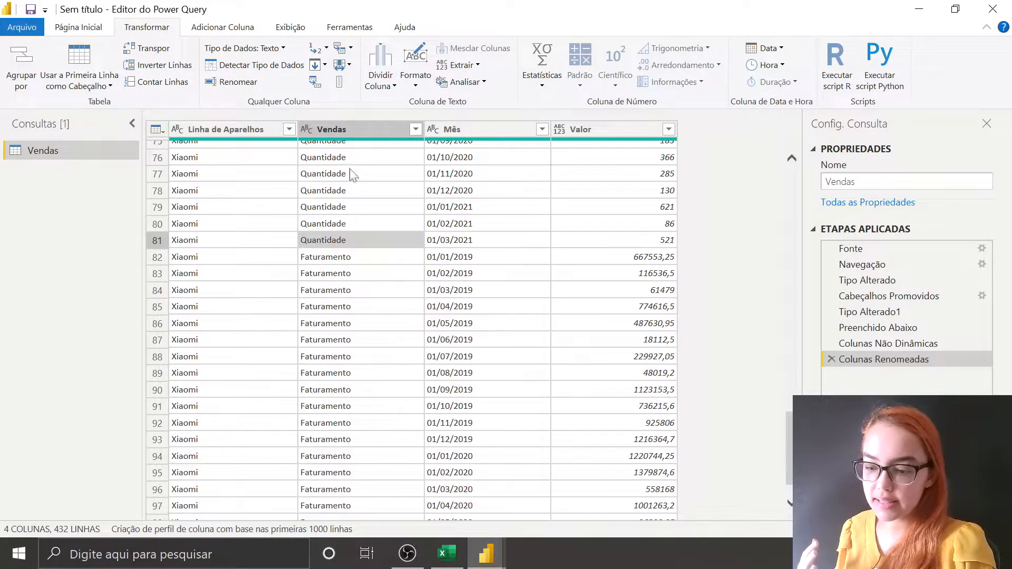
click(350, 191)
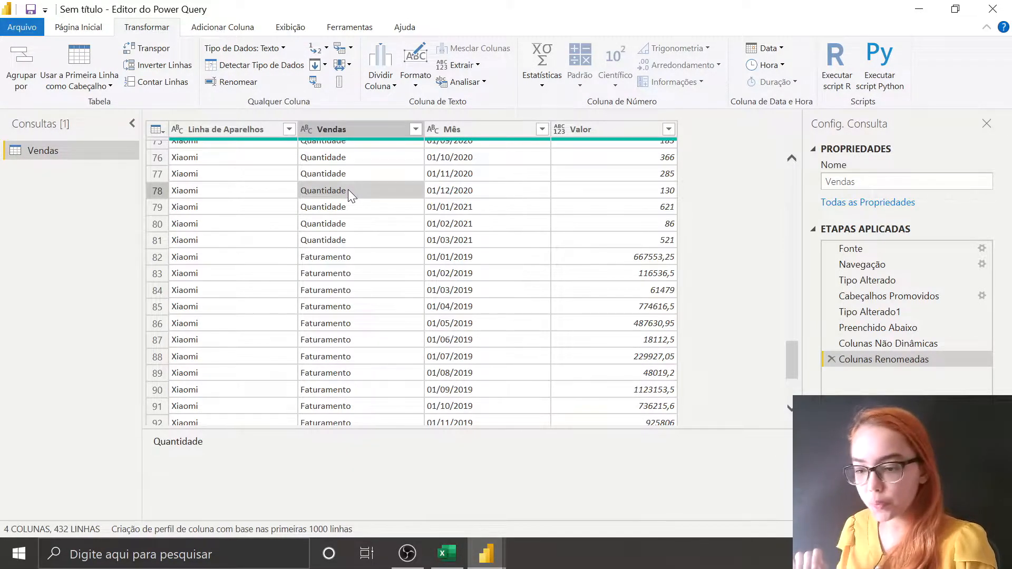
click(338, 275)
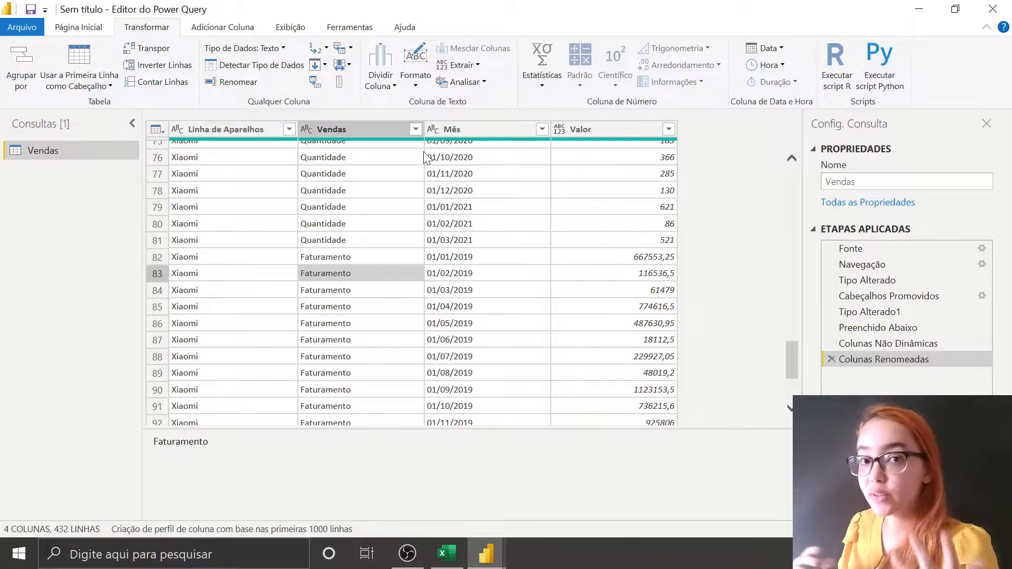
Pivot the Vendas column into new columns, using Valor as the values column and Não agregar as the aggregate function
click(343, 129)
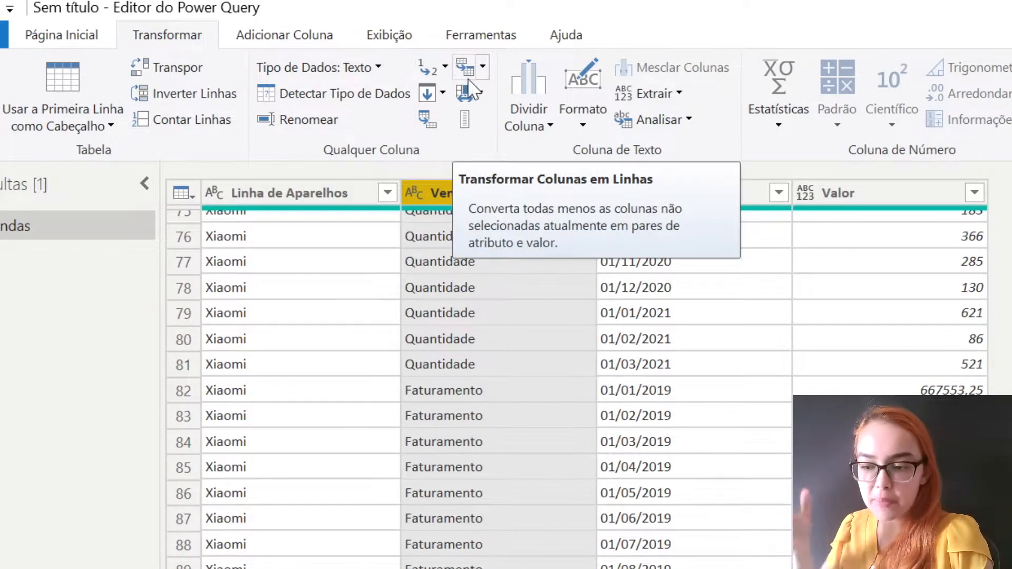
click(431, 127)
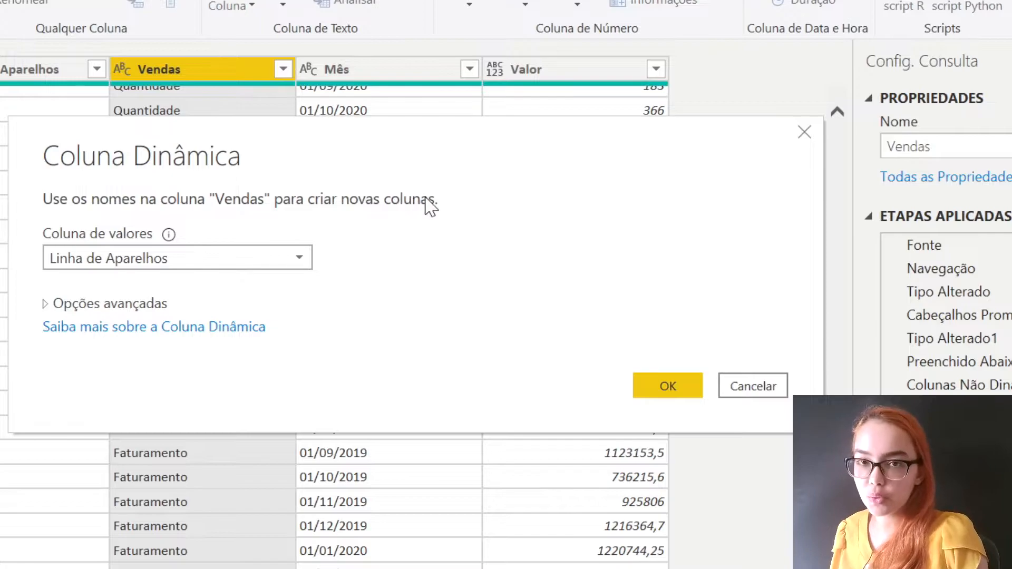
drag(316, 147, 700, 184)
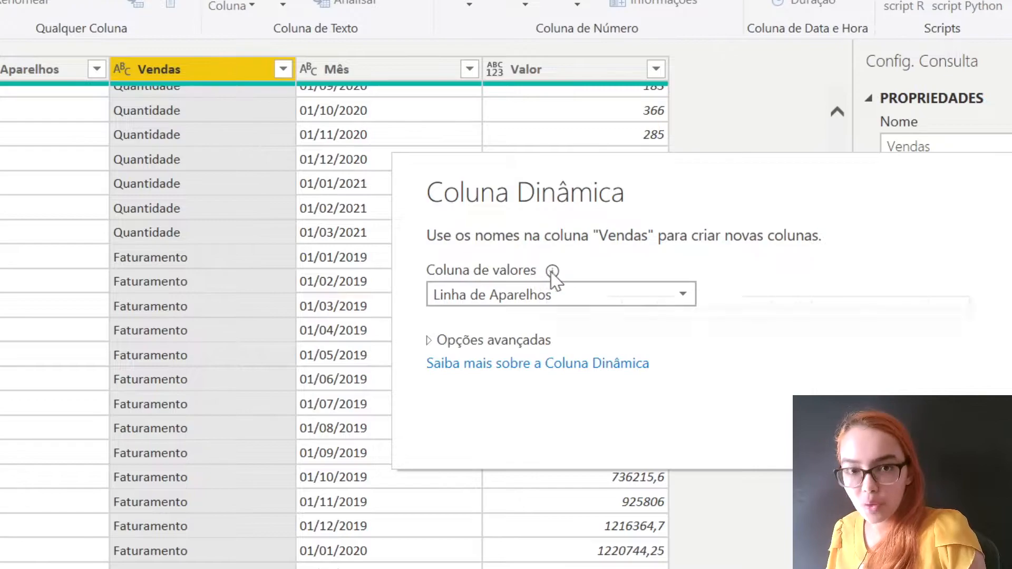
mouse_move(552, 272)
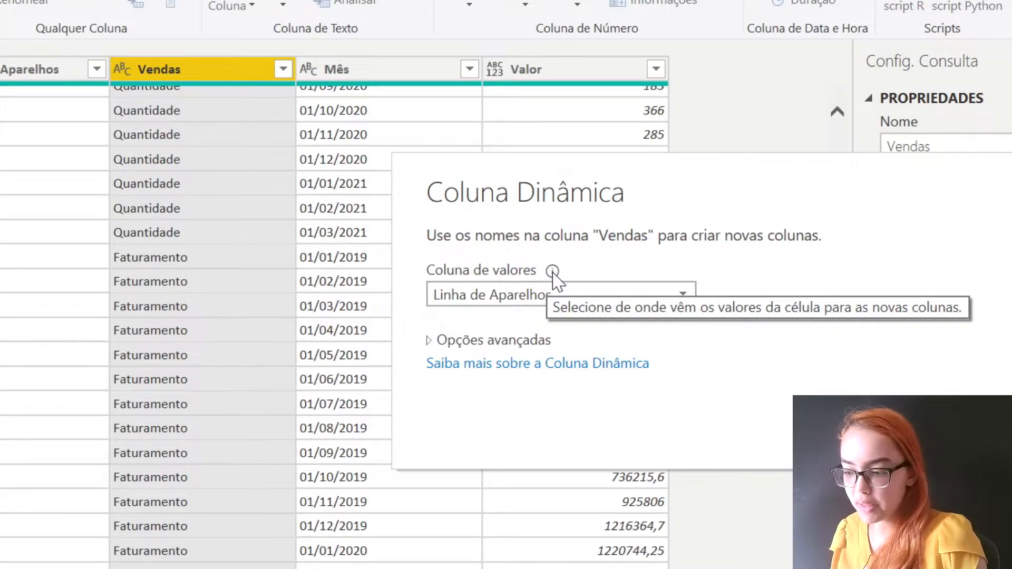
click(537, 294)
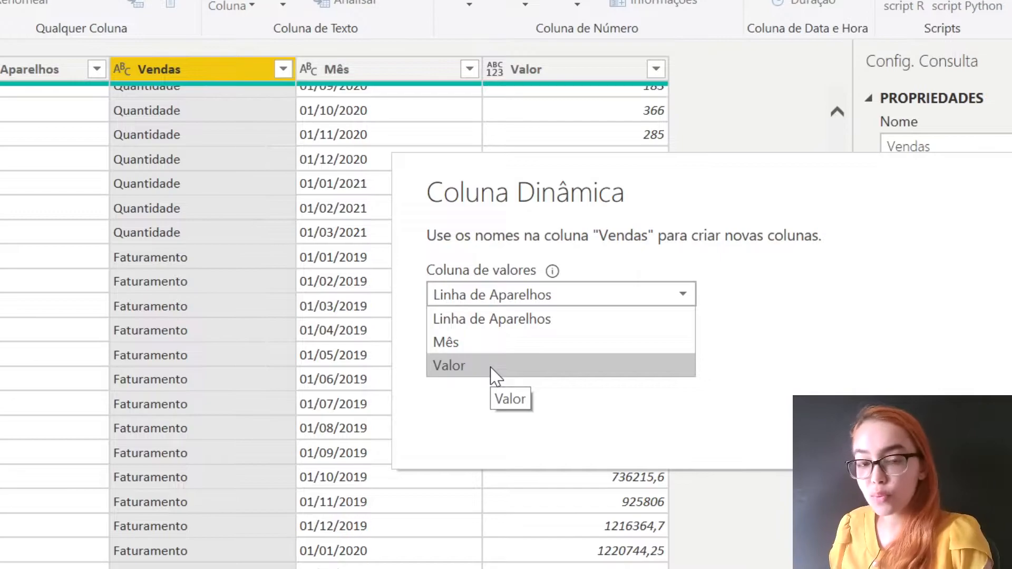
click(494, 366)
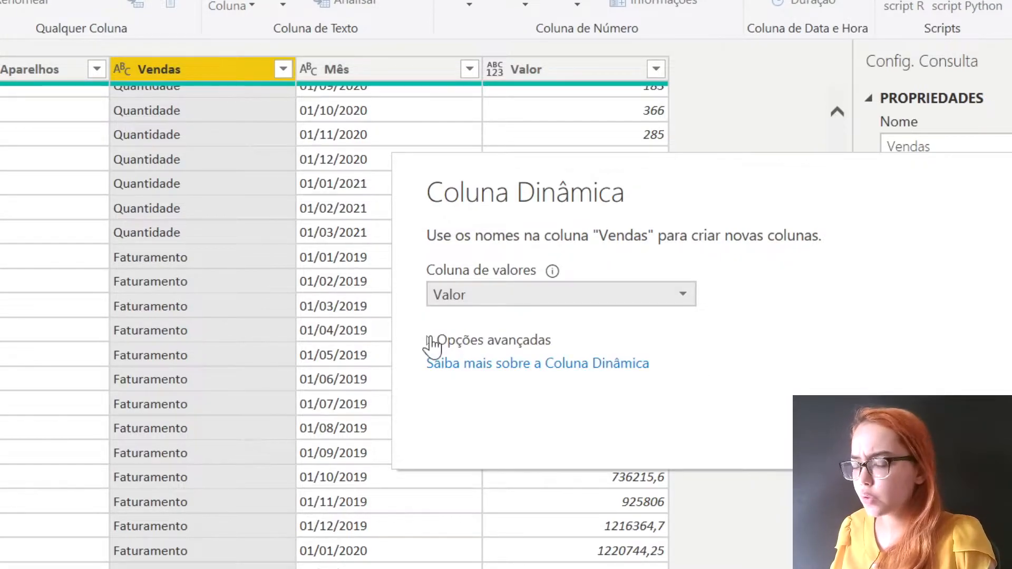
click(430, 342)
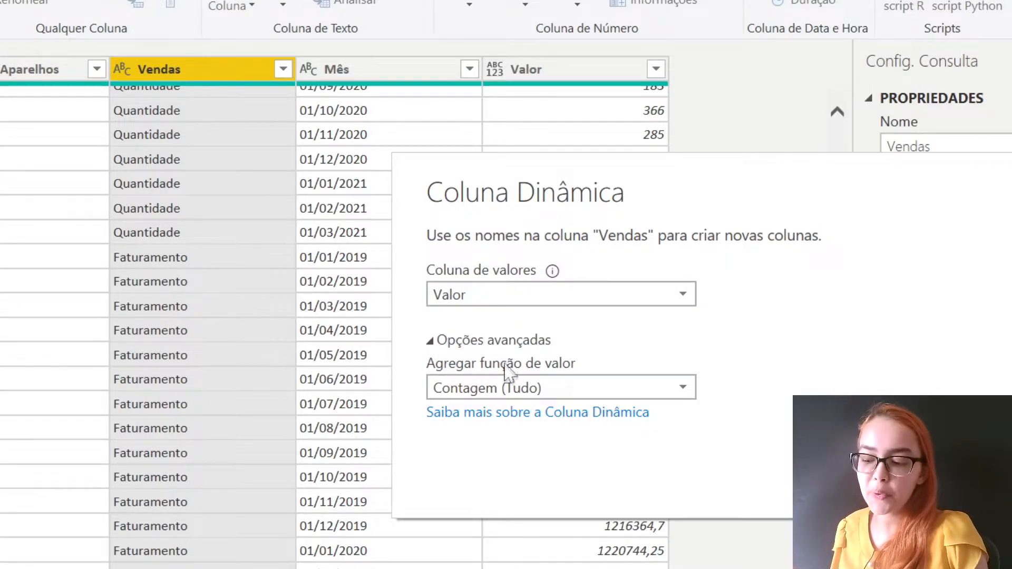
click(516, 396)
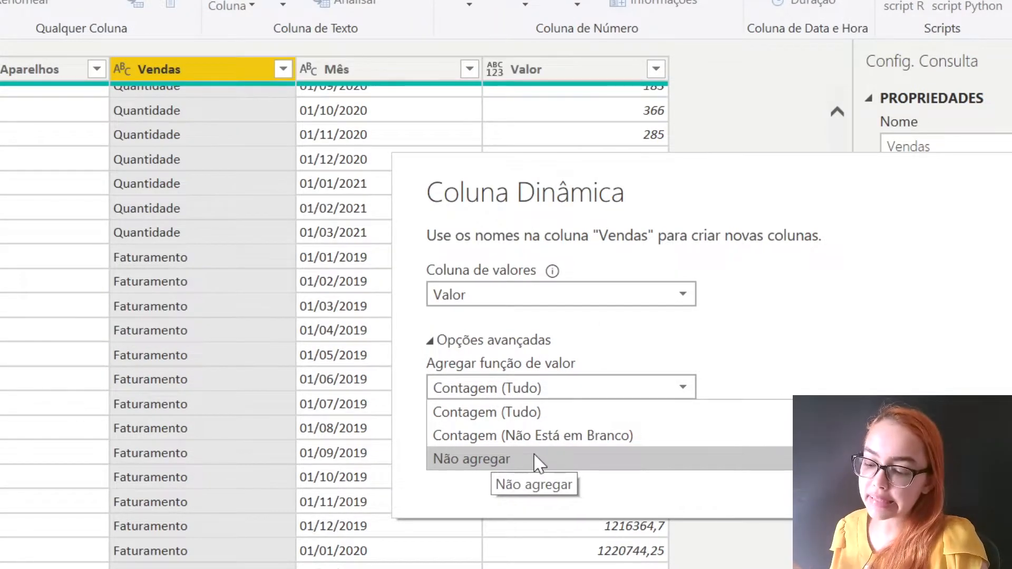
click(534, 463)
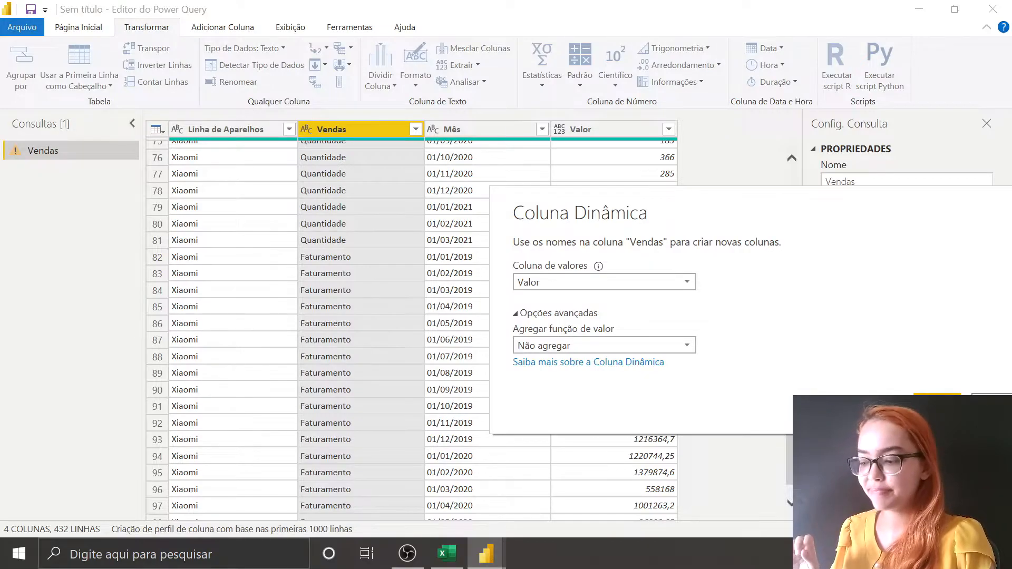
click(937, 401)
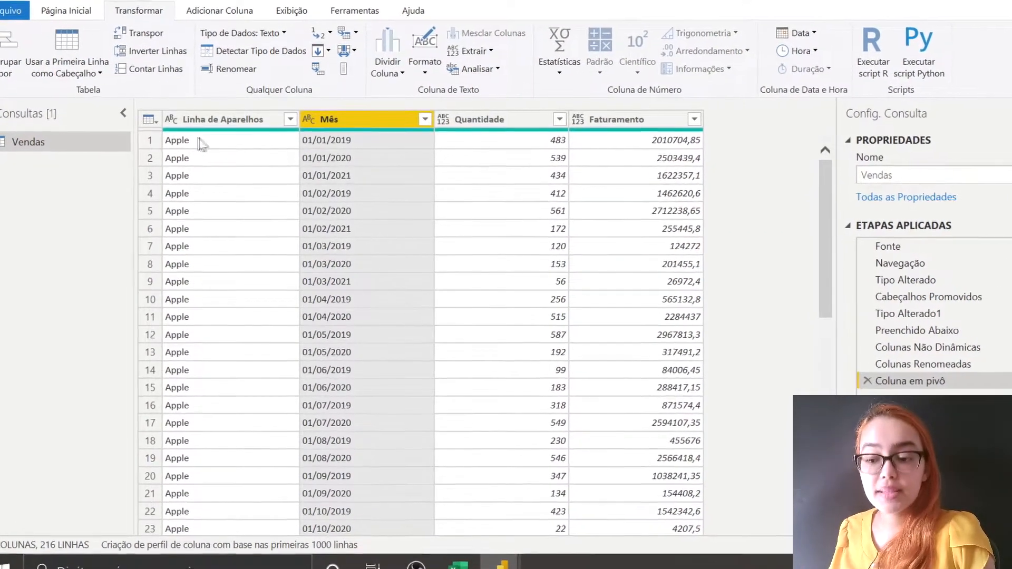
Set the data type of the Quantidade column to Número Inteiro and of the Faturamento column to Número decimal fixo
click(149, 140)
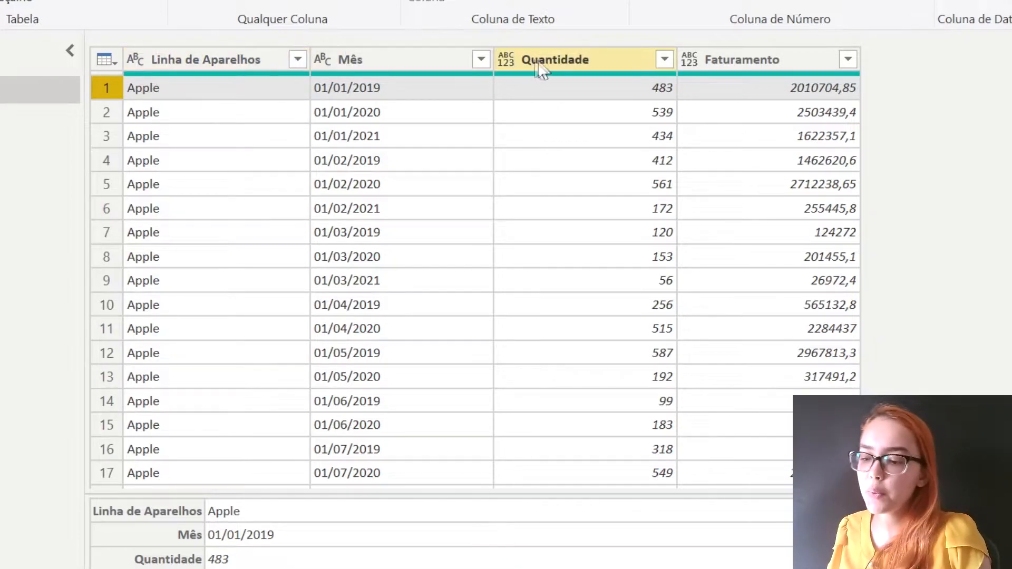
click(505, 62)
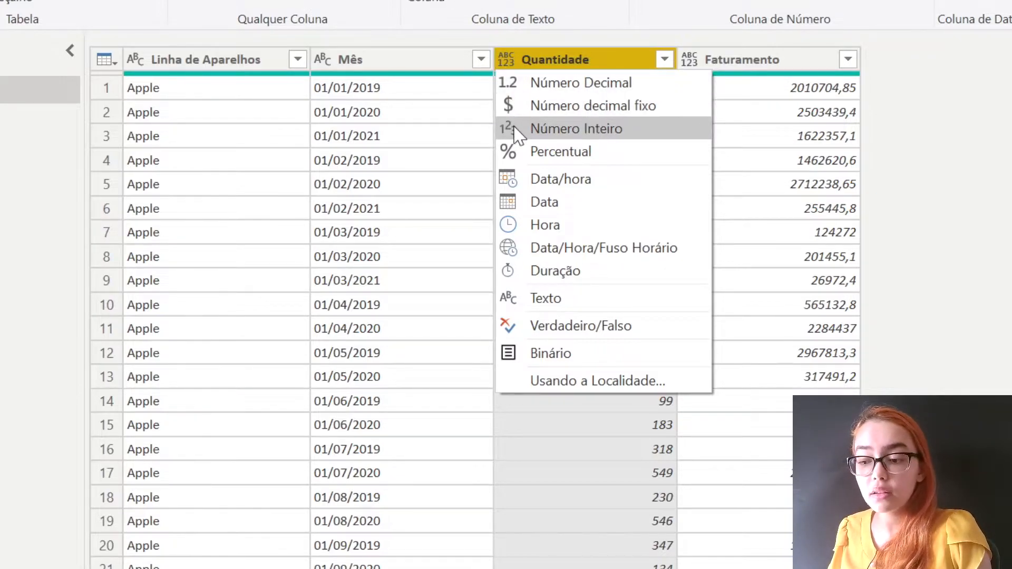
click(534, 133)
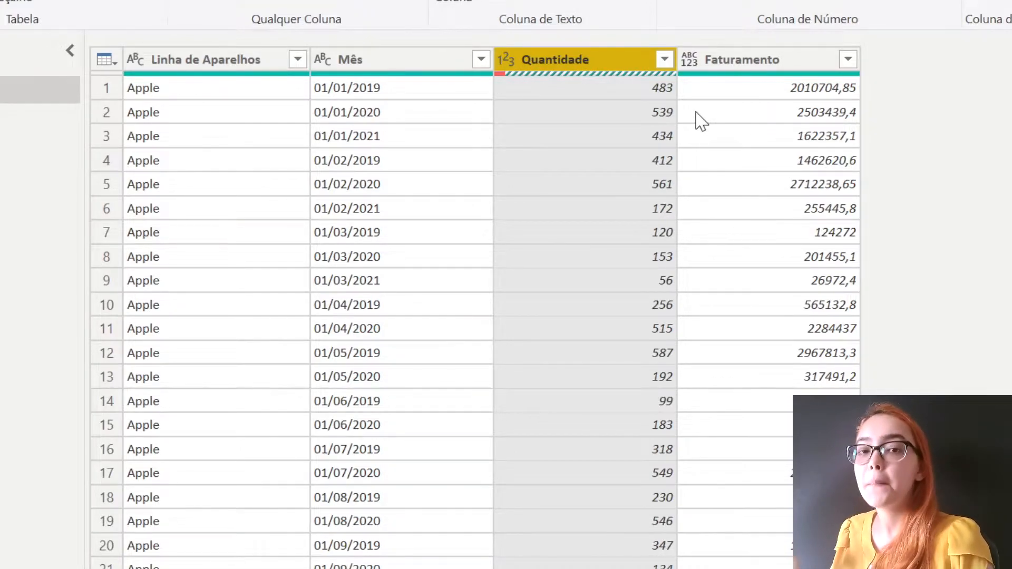
click(696, 61)
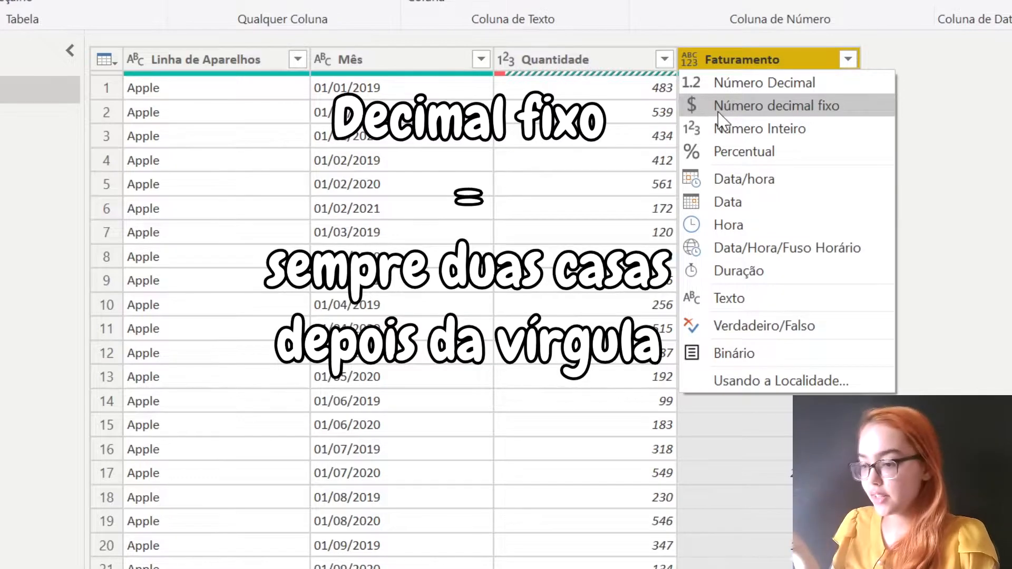
click(691, 112)
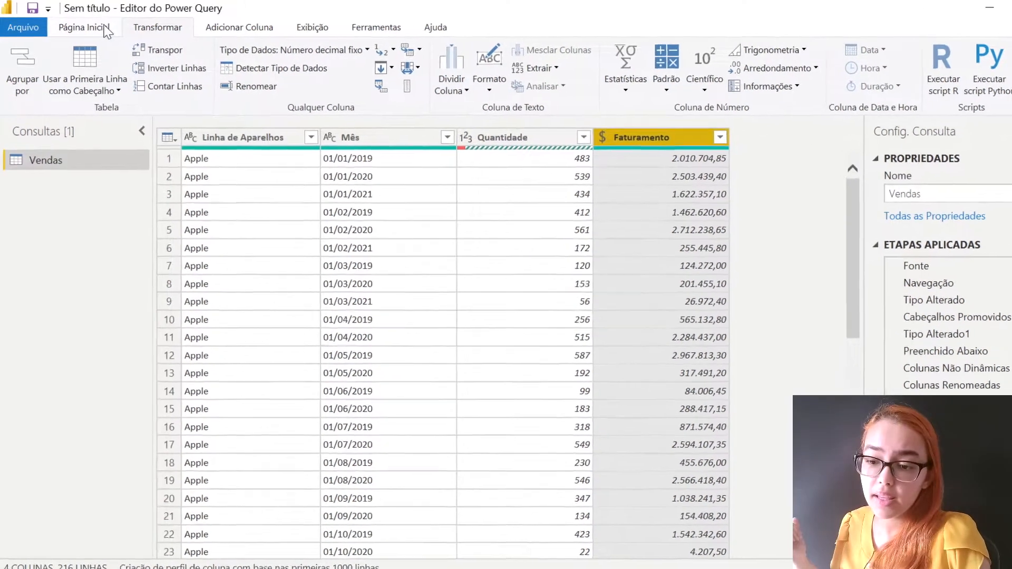
Close and apply the query changes to the report, and display the load errors of the Vendas query
click(105, 27)
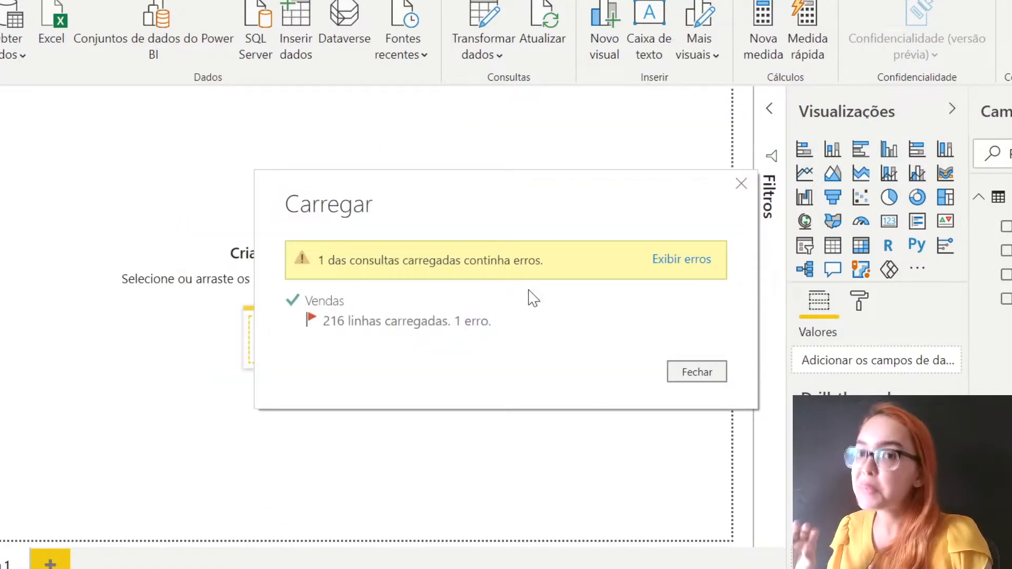
click(686, 264)
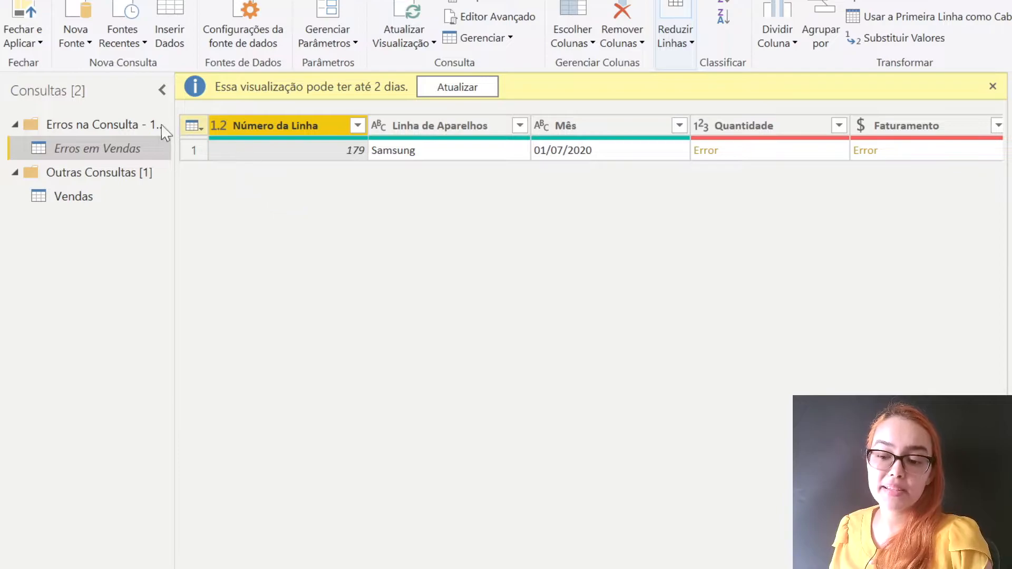
Inspect the error details of the Quantidade cell in the Erros em Vendas query, and remove the Quantidade step this adds
mouse_move(69, 132)
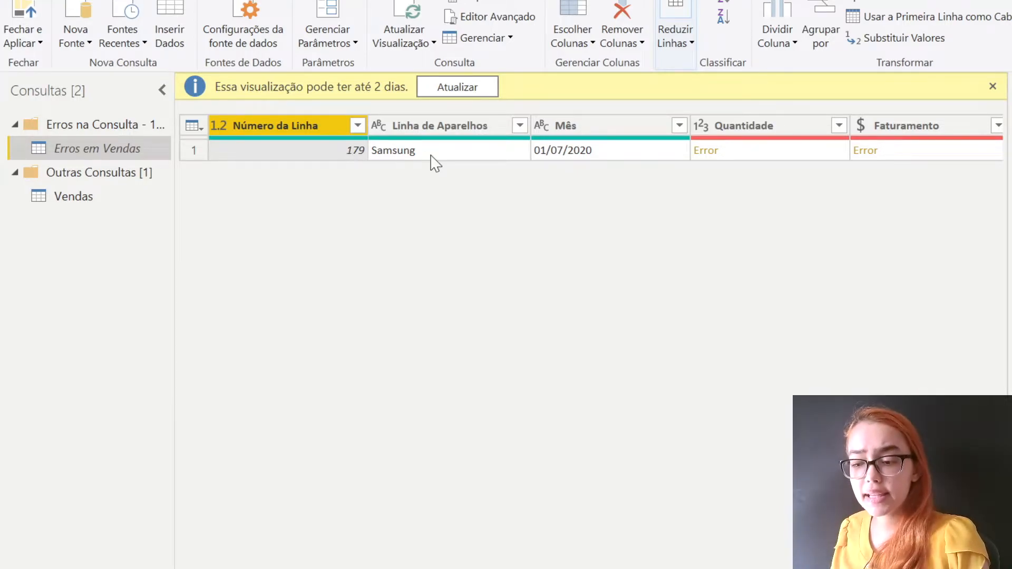
click(548, 154)
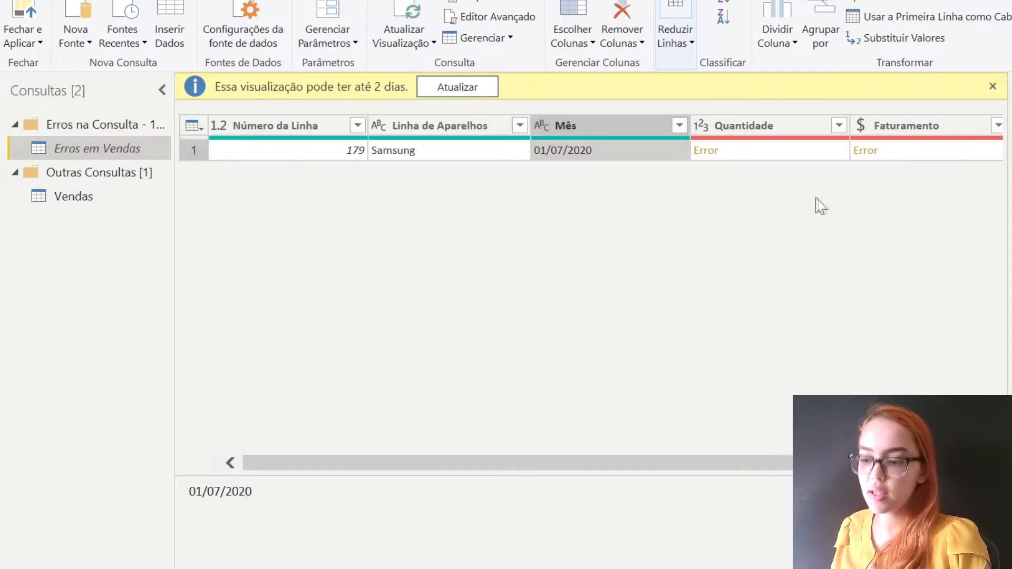
click(706, 152)
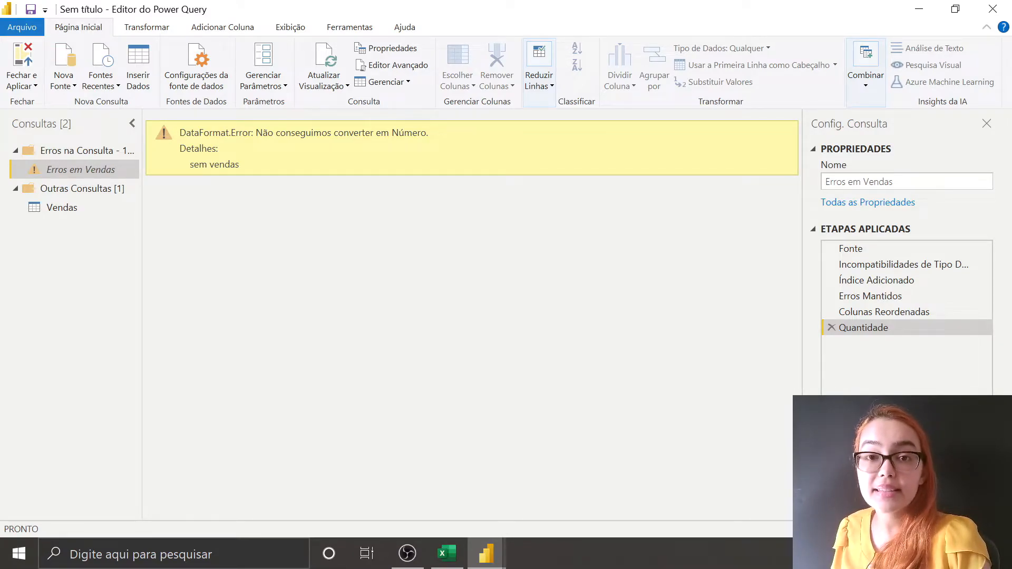
key(ctrl+a)
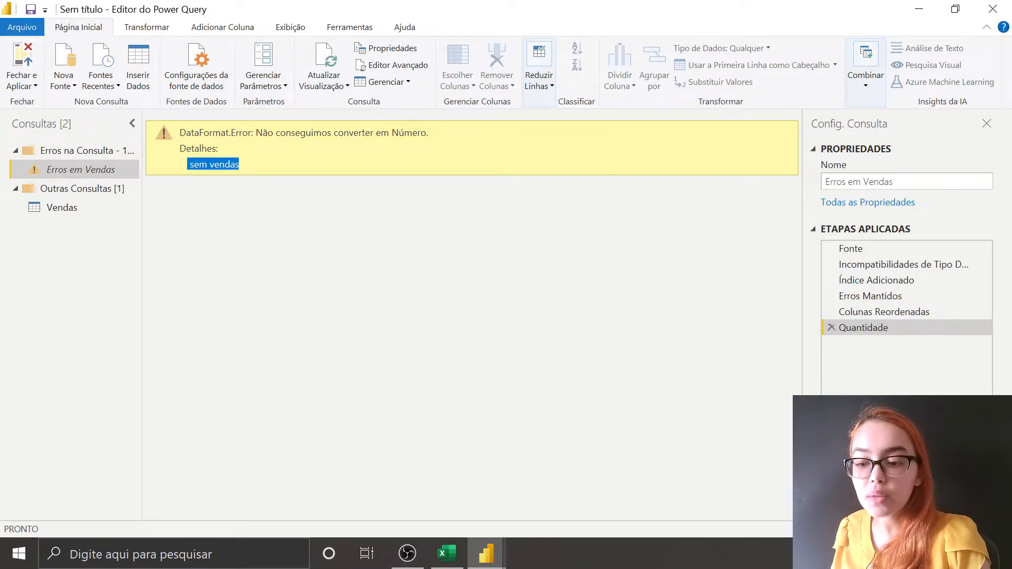
click(281, 161)
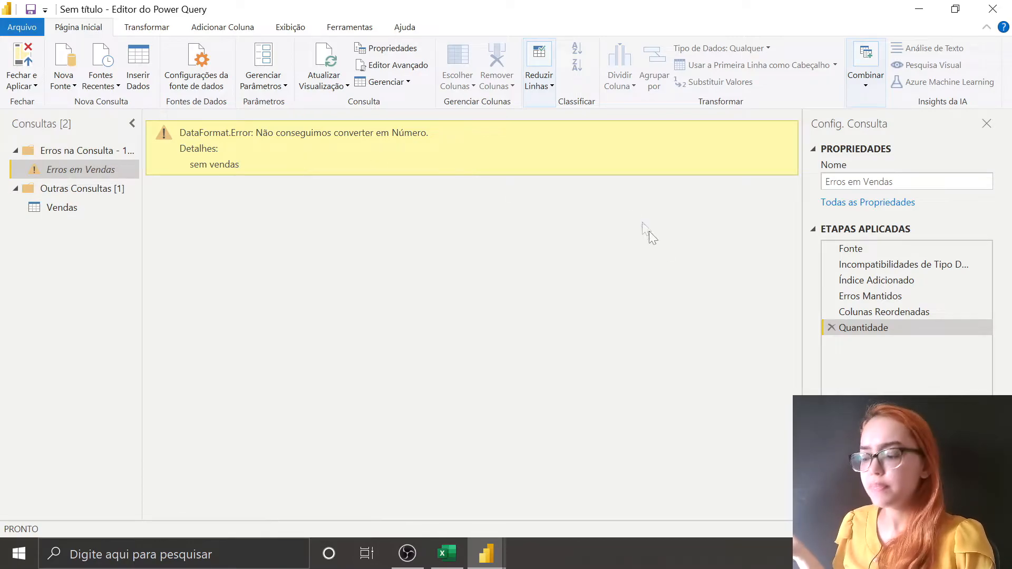
click(831, 327)
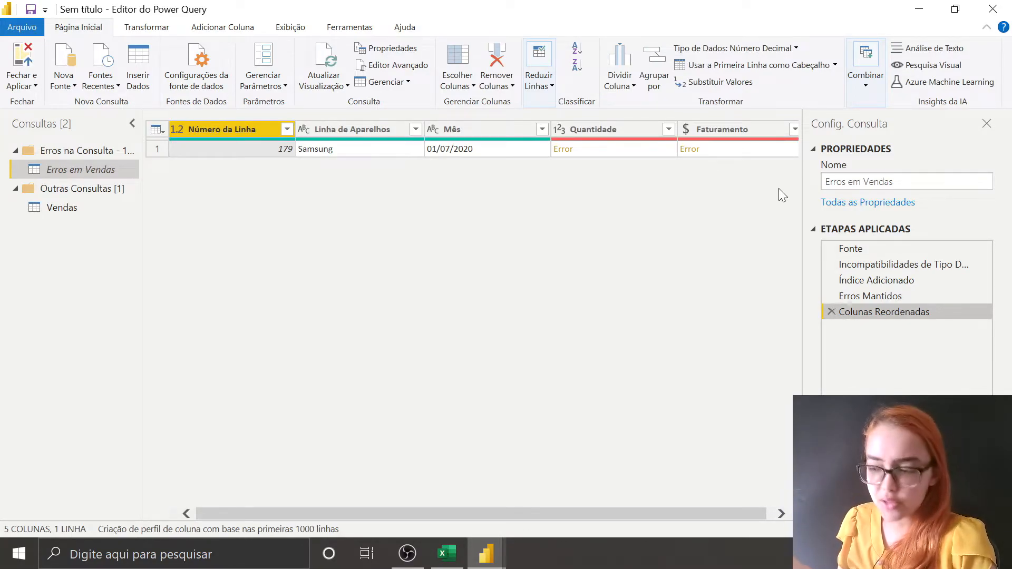
Inspect the Faturamento cell's error details, and remove the Faturamento and Colunas Reordenadas steps from the Erros em Vendas query
click(689, 150)
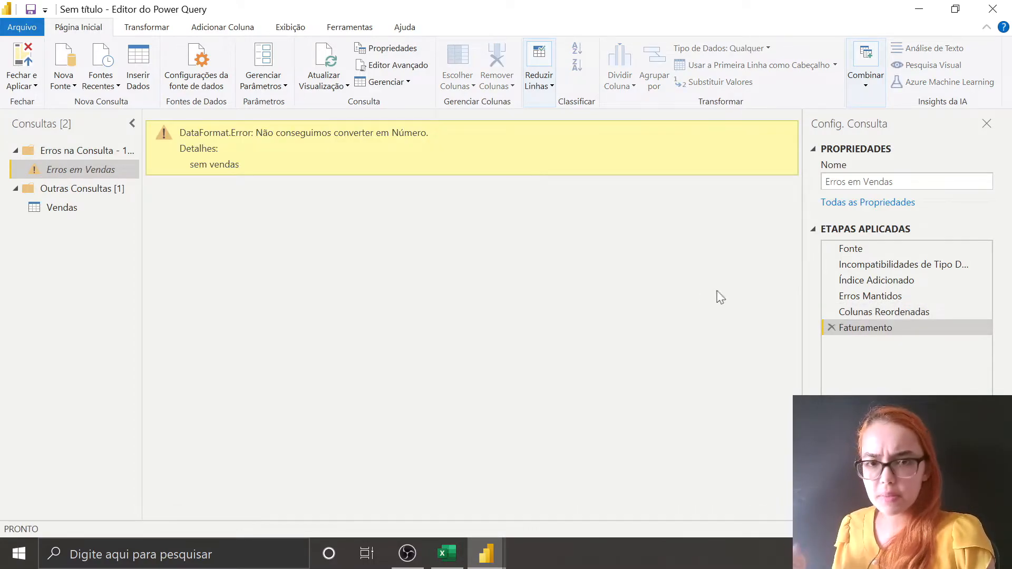
click(830, 328)
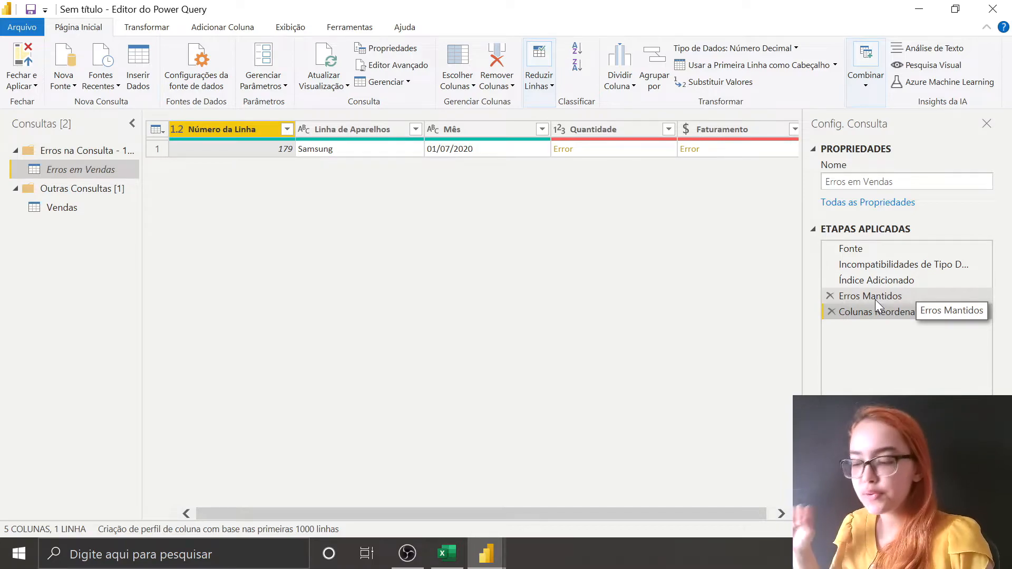
click(832, 311)
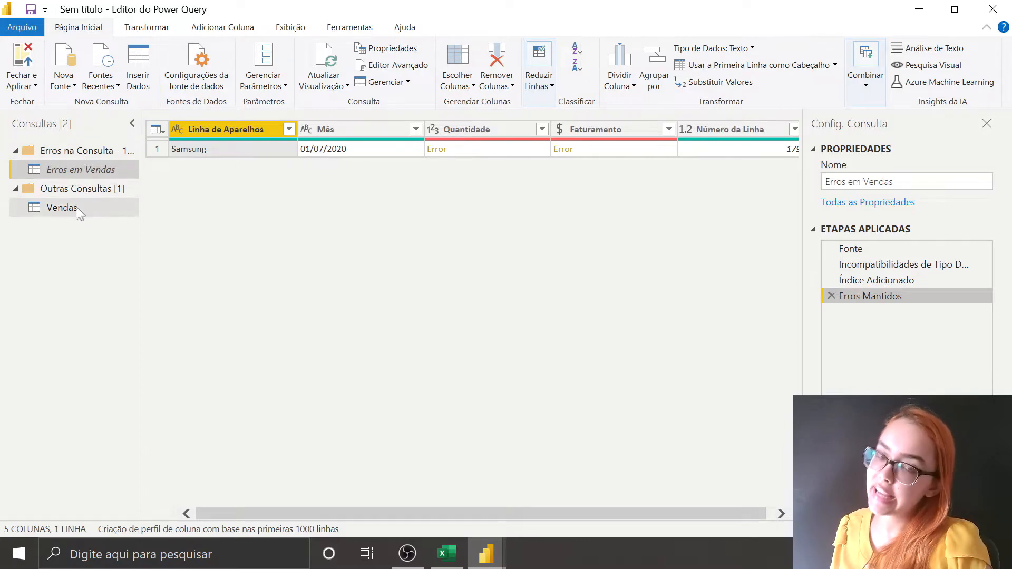
Replace the errors in the Quantidade and Faturamento columns of the Vendas query with 0
click(61, 209)
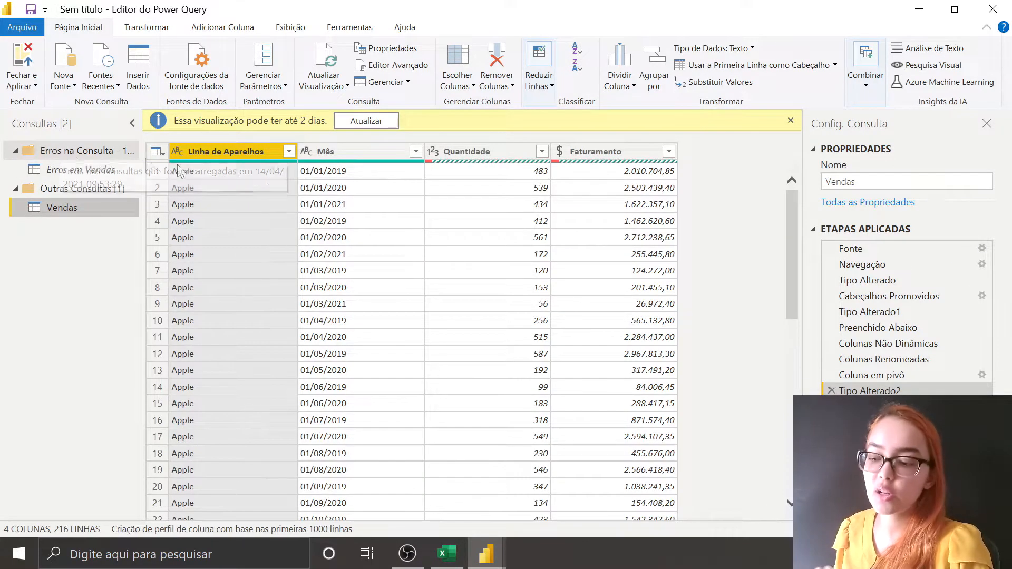
click(526, 154)
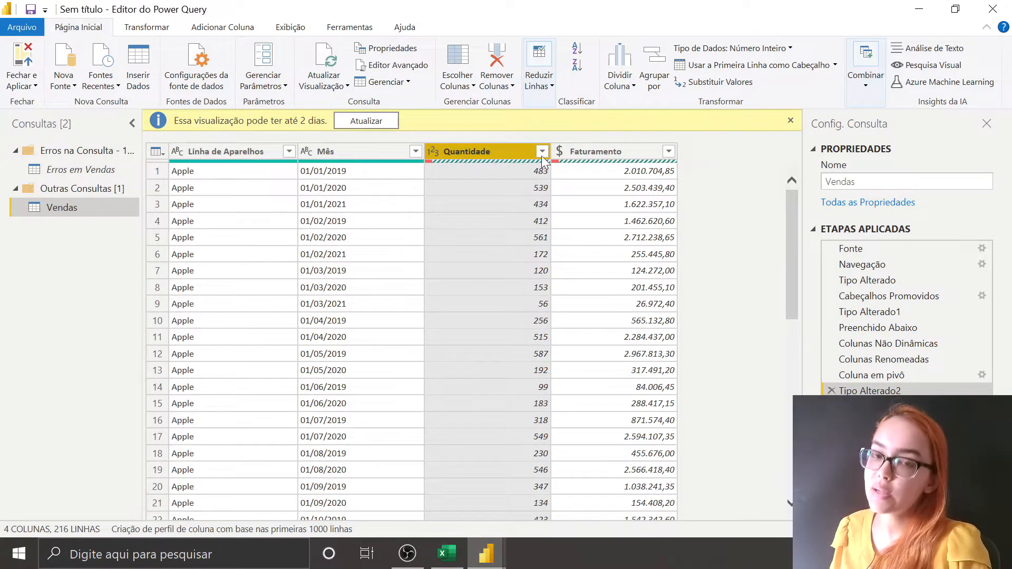
ctrl+click(598, 151)
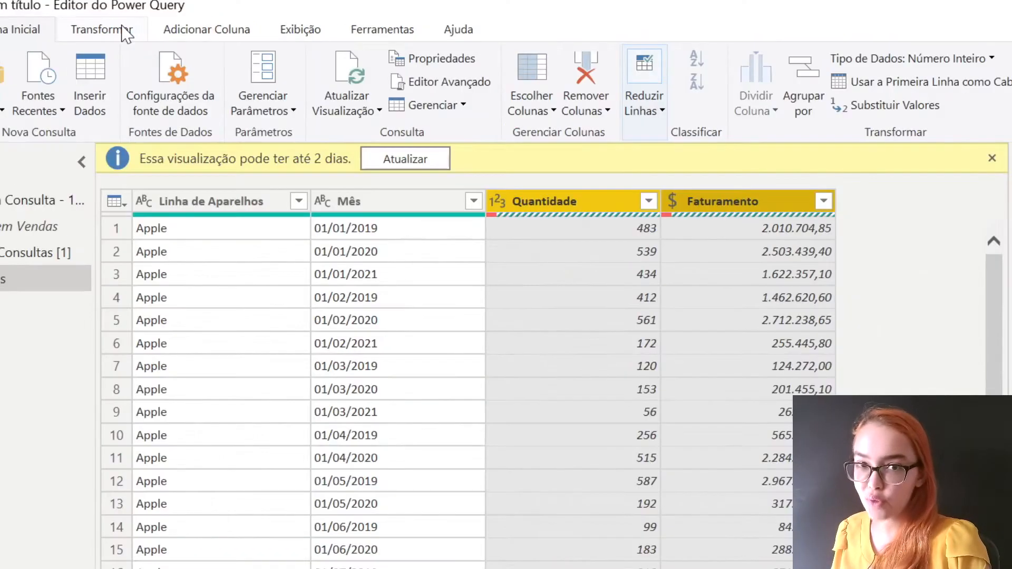
click(163, 31)
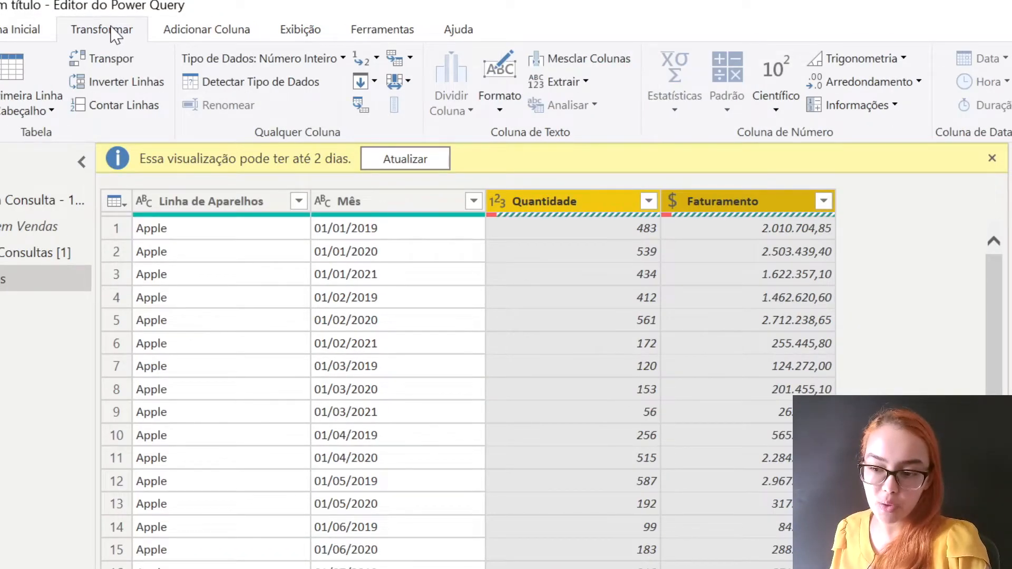
click(377, 59)
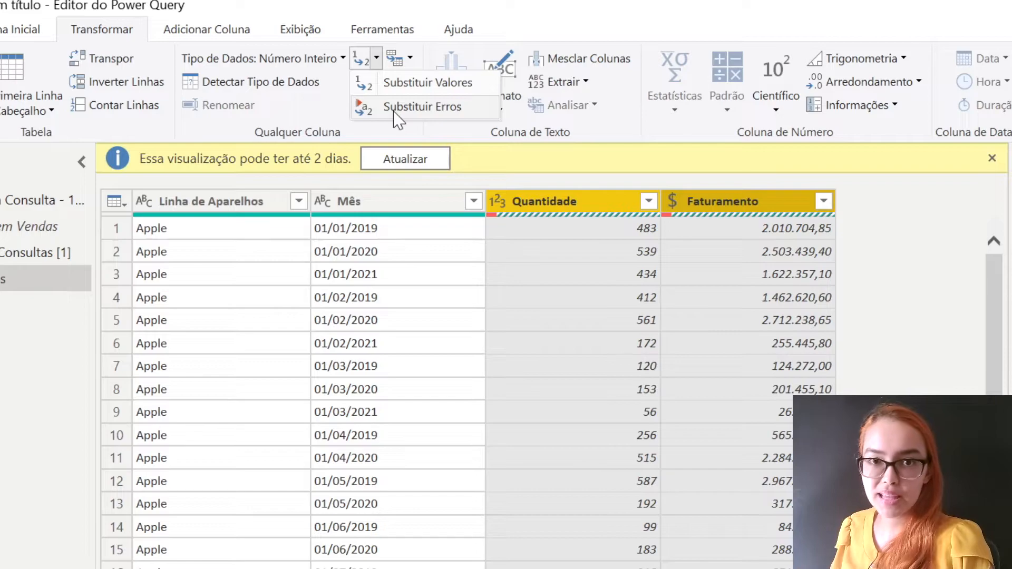
click(394, 108)
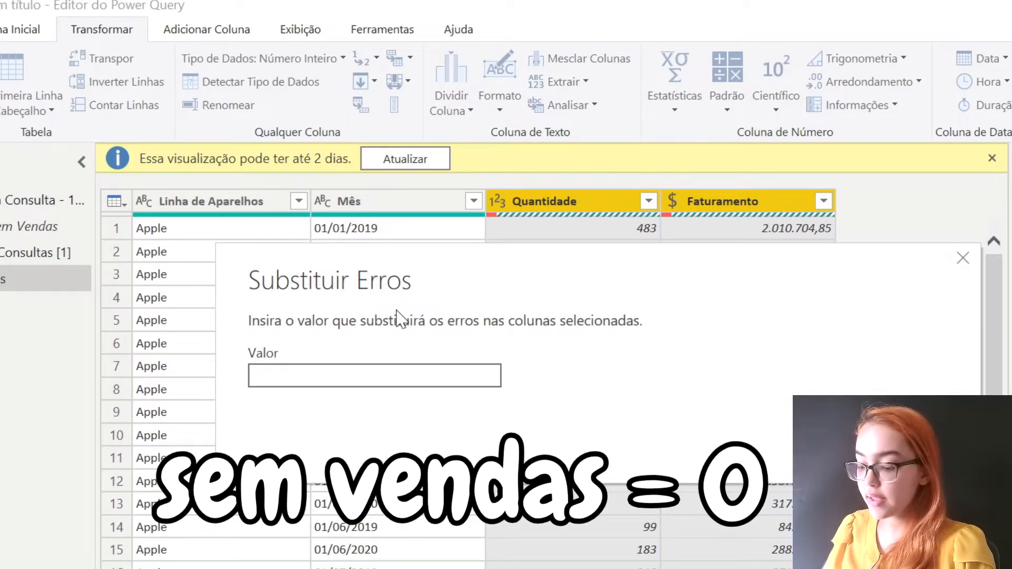
text(0)
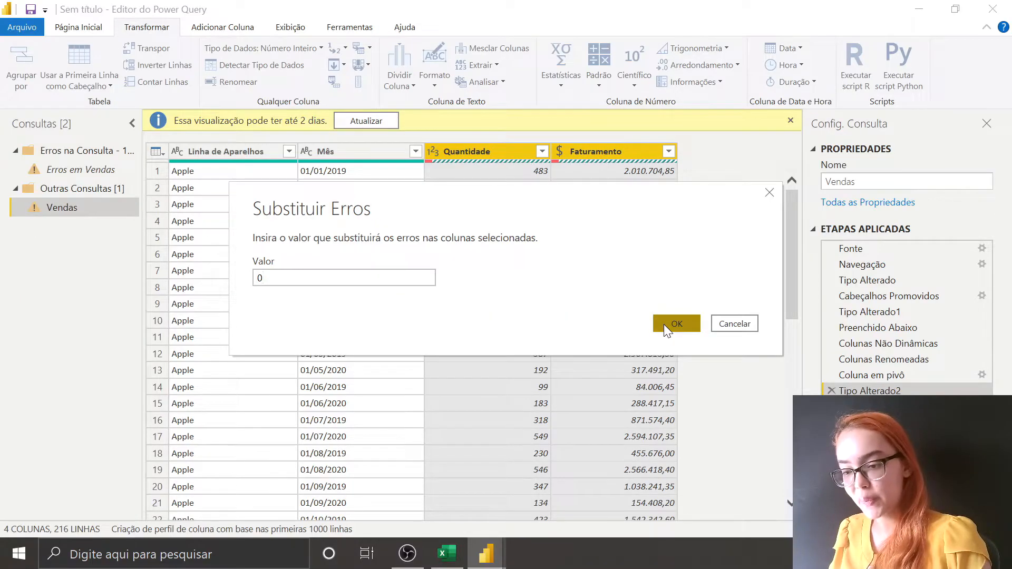
click(665, 326)
Change the Mês column's data type to Data using the Português (Brasil) locale
click(233, 170)
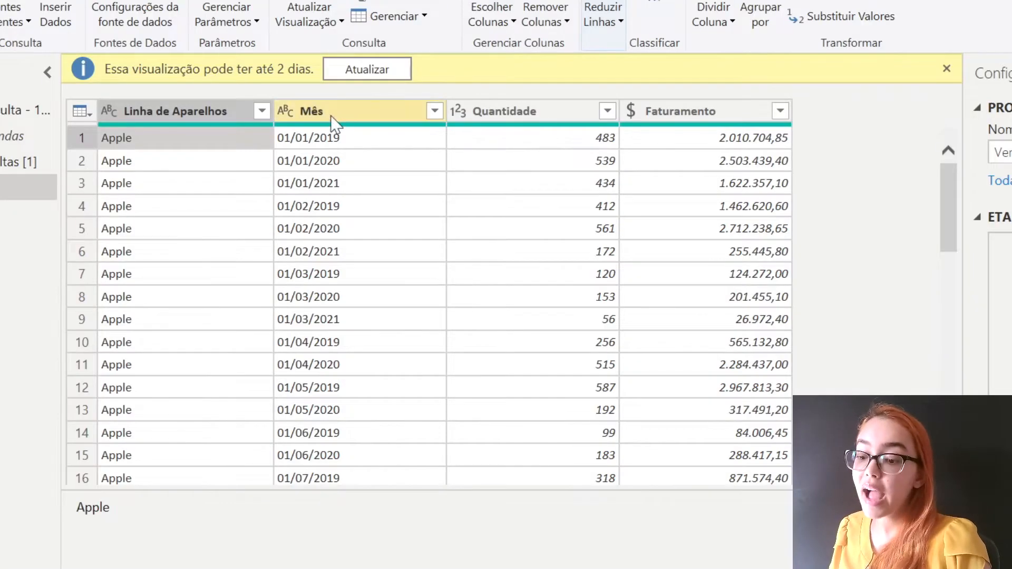
click(285, 112)
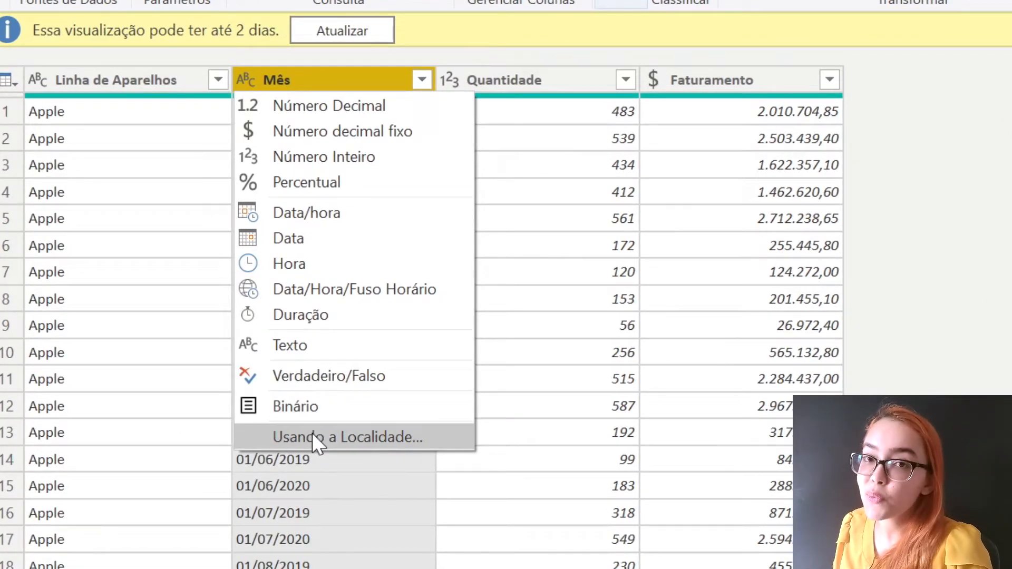
click(313, 436)
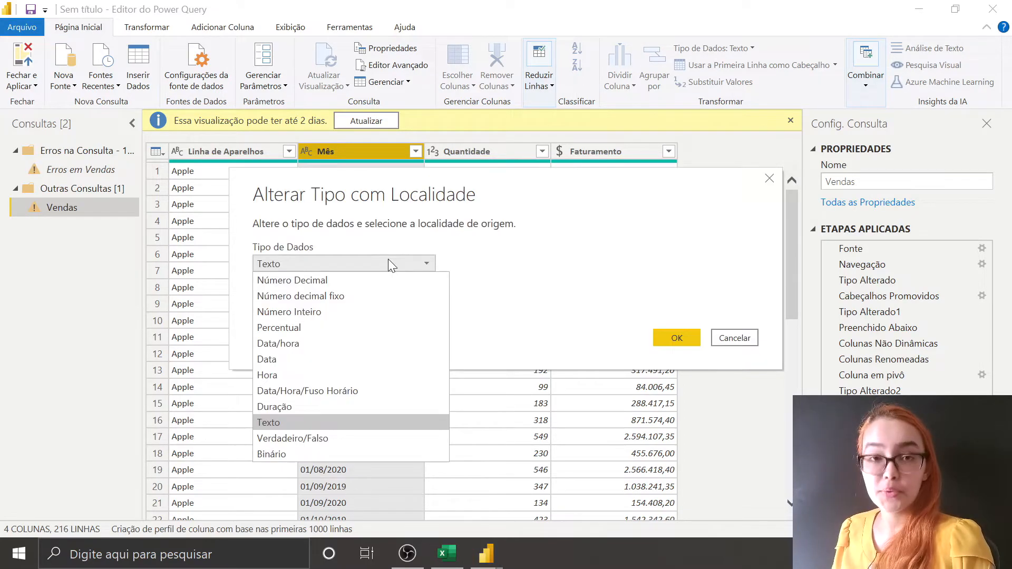
click(297, 359)
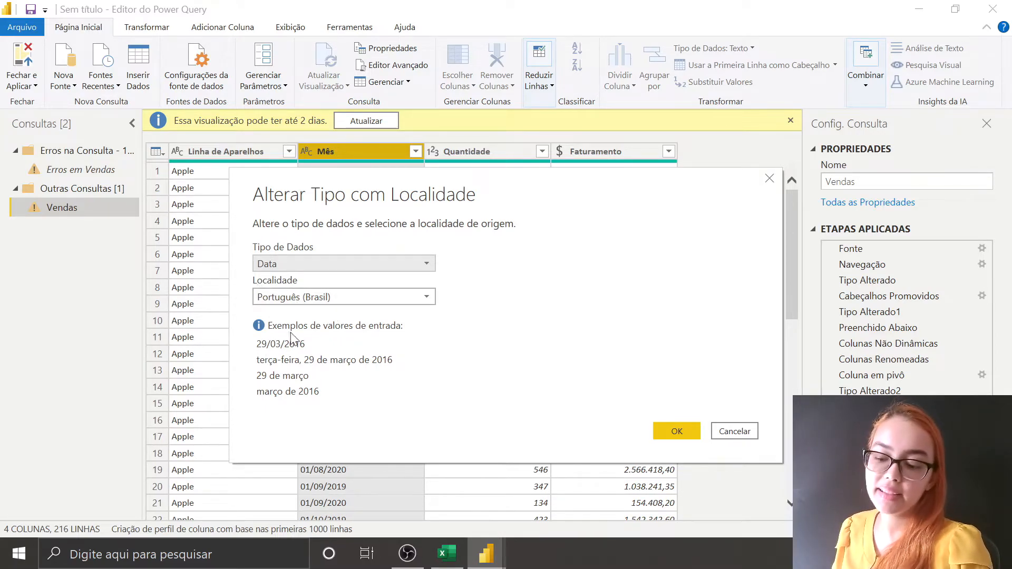
click(665, 430)
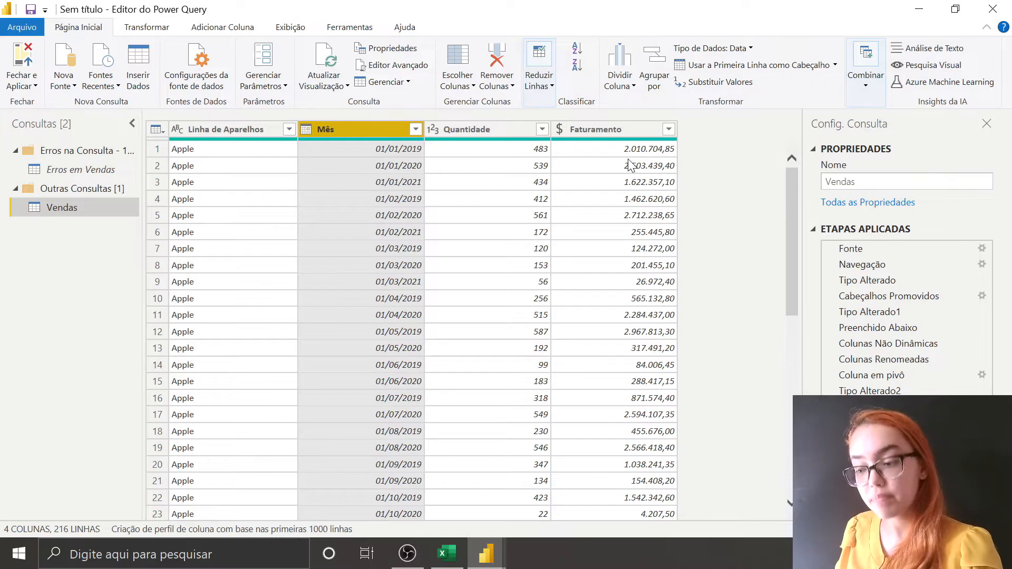
Close and apply the Vendas query changes, and return to the Power BI Desktop report
click(3, 30)
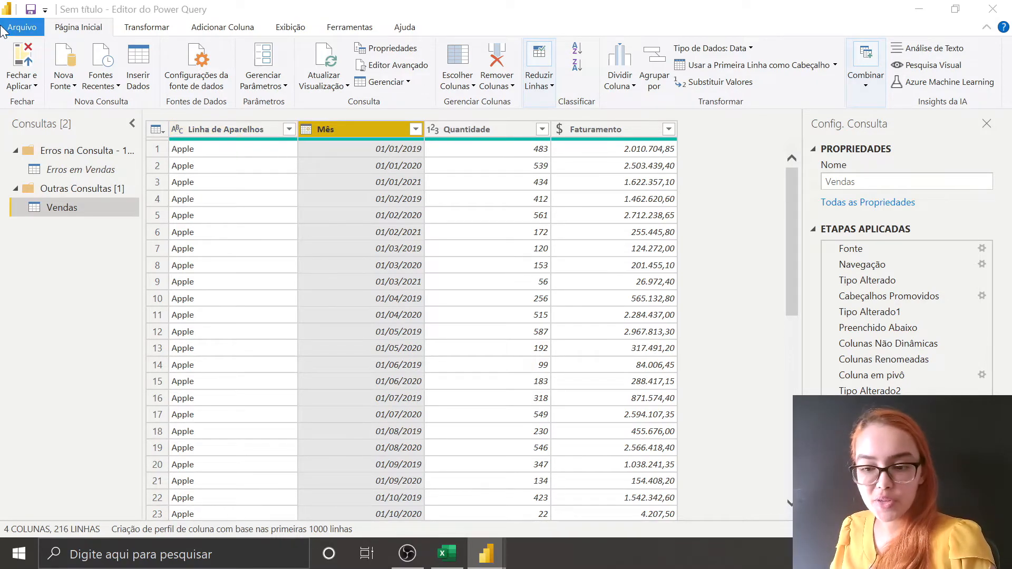
click(332, 263)
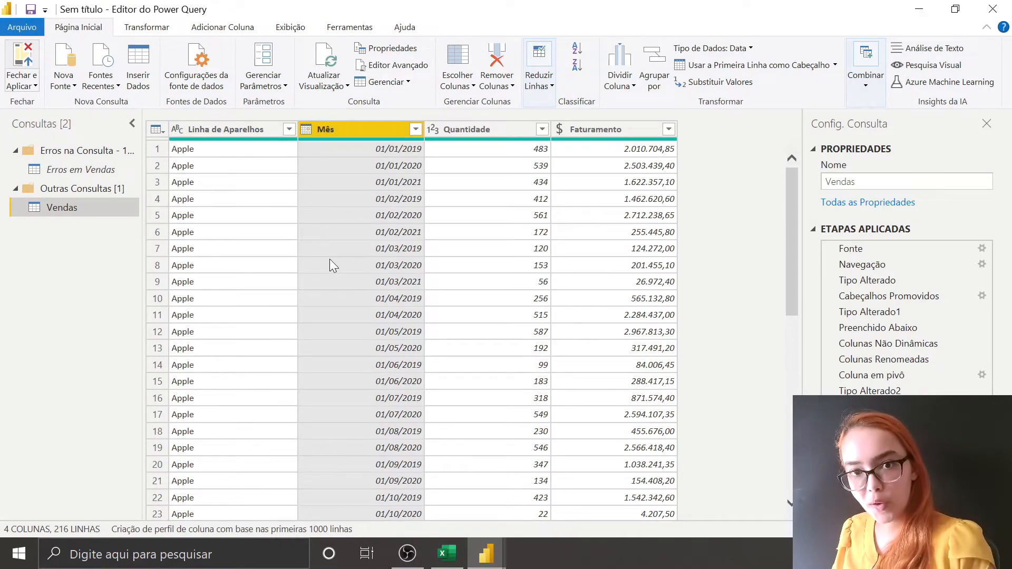
key(alt+Tab)
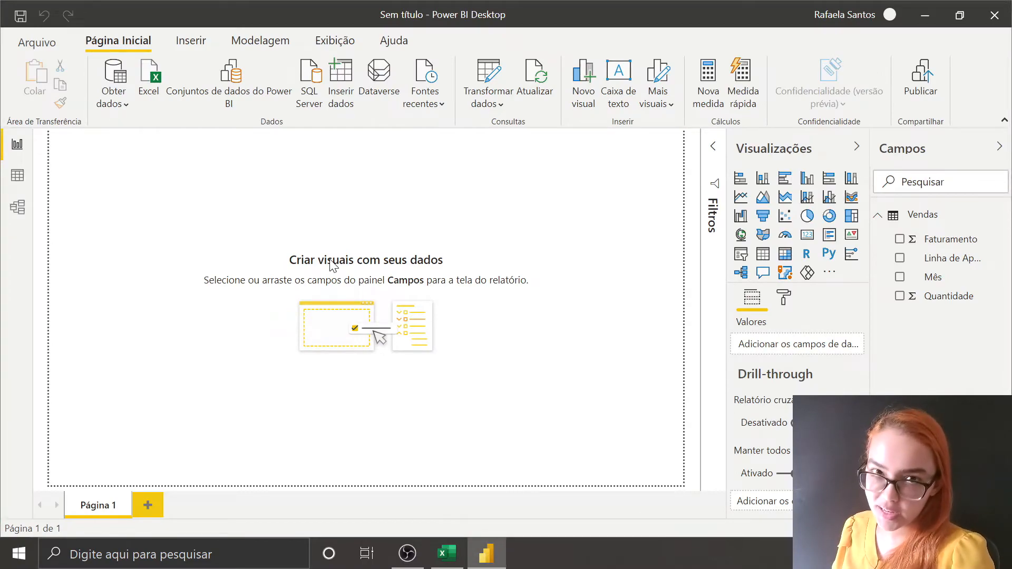